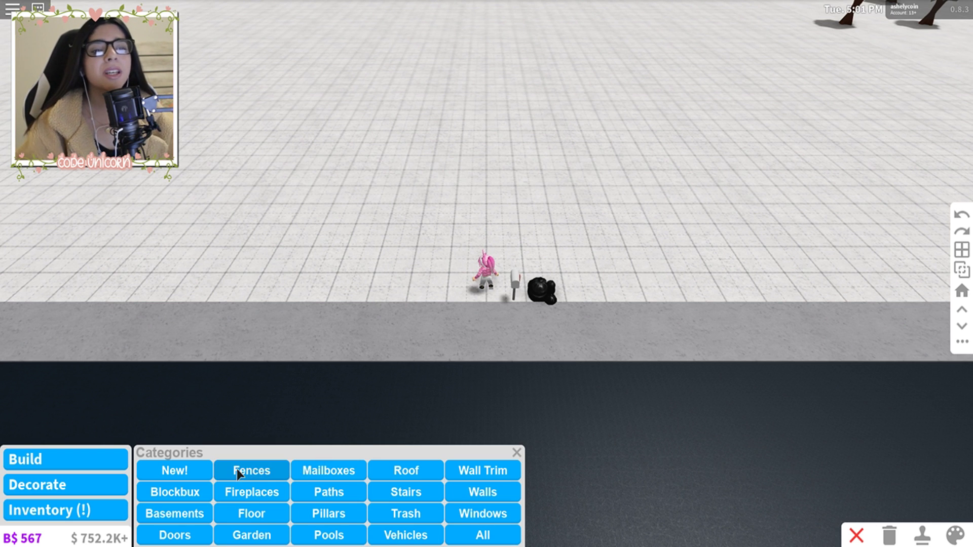
left_click(174, 471)
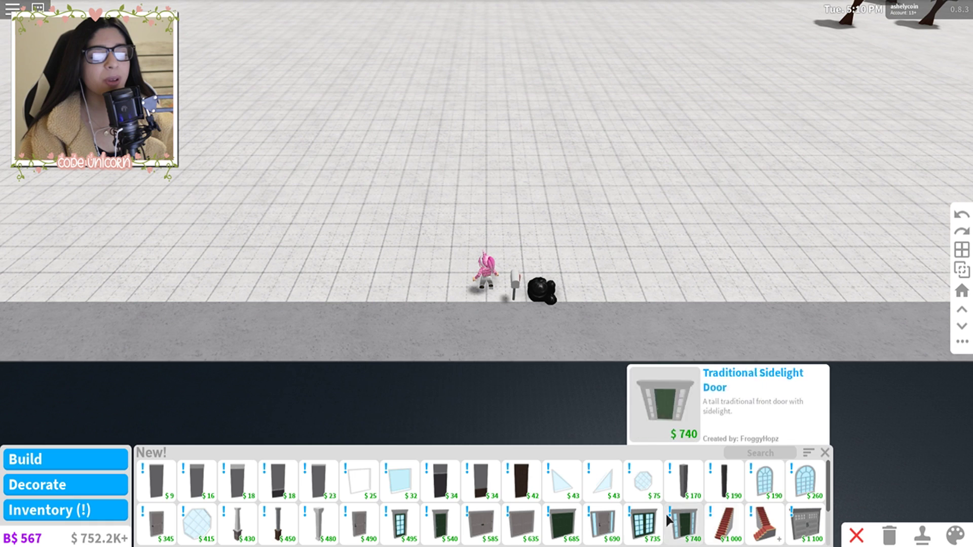
left_click(825, 453)
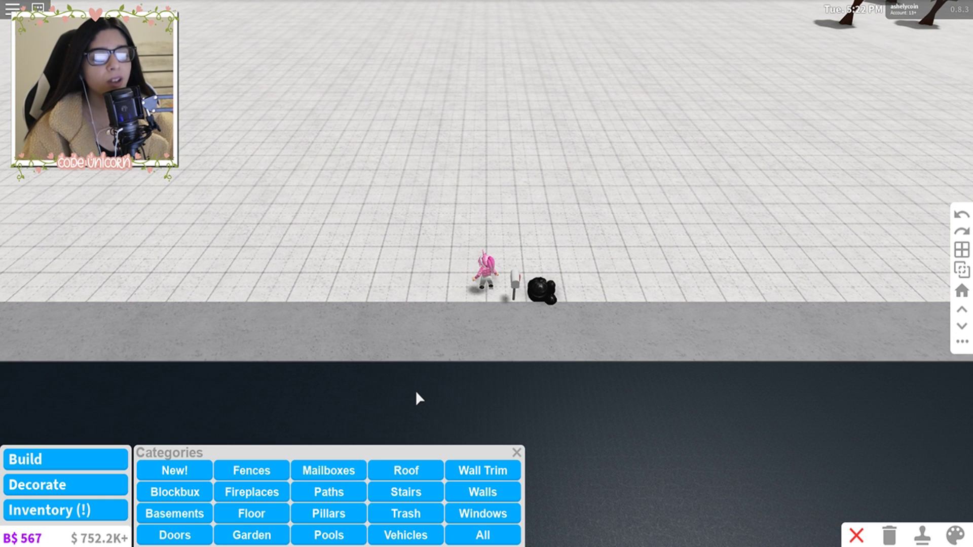
left_click(405, 470)
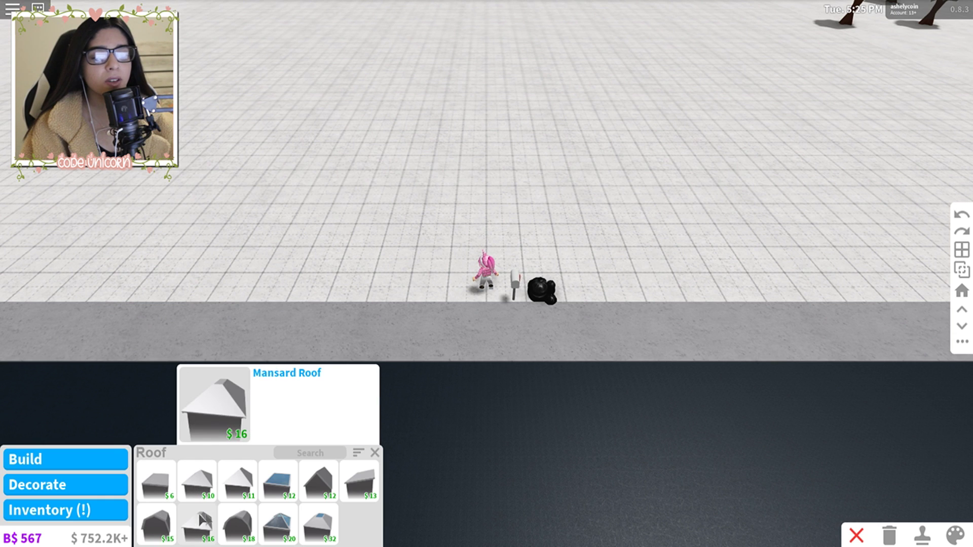
left_click(375, 453)
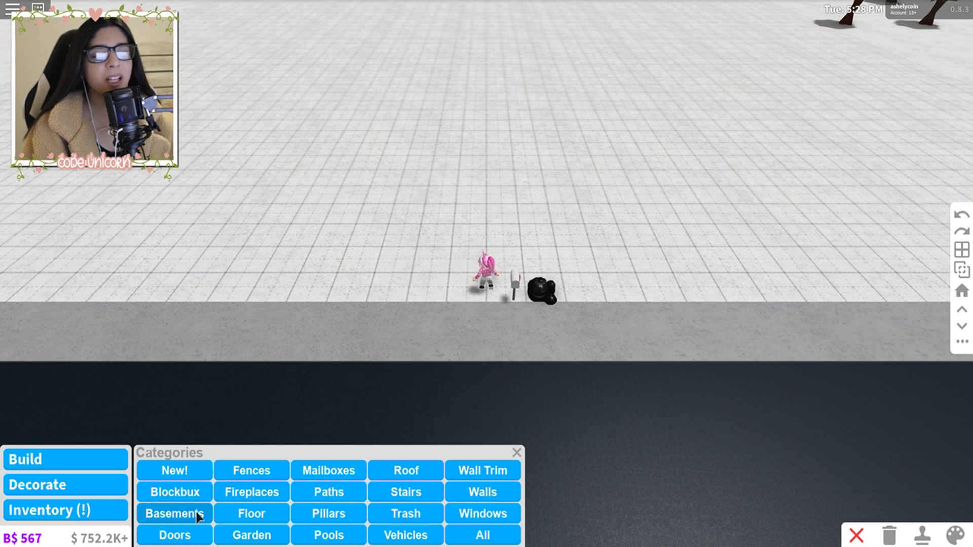
left_click(174, 491)
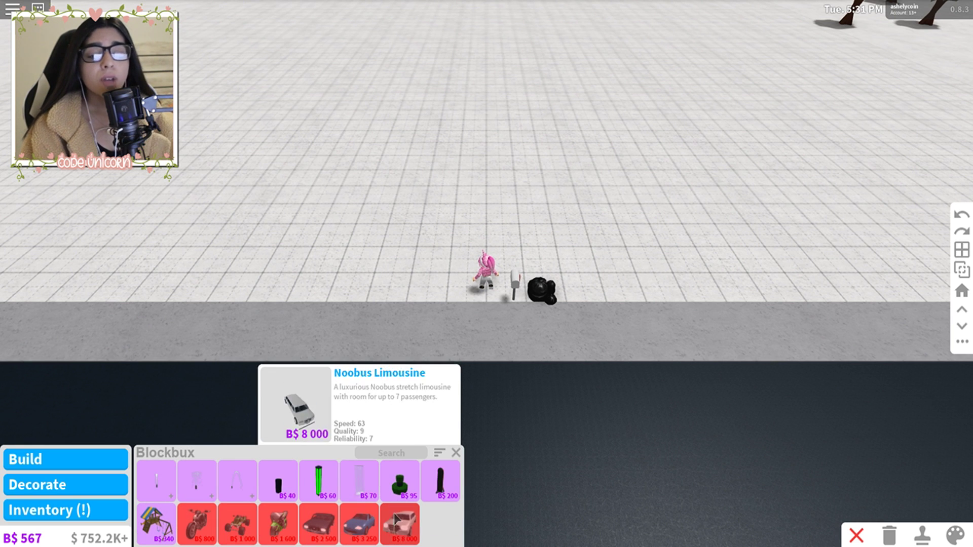
left_click(456, 453)
left_click(38, 460)
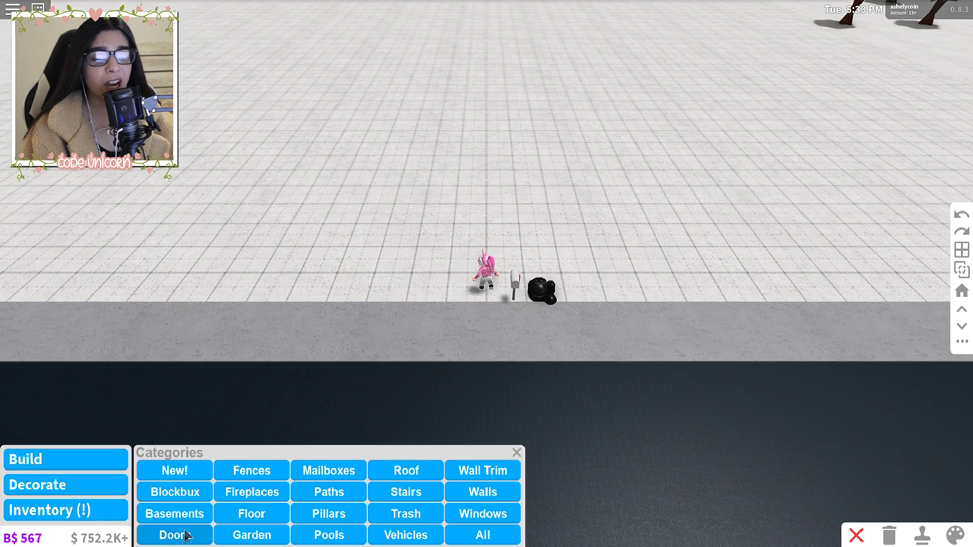
left_click(185, 535)
left_click(823, 453)
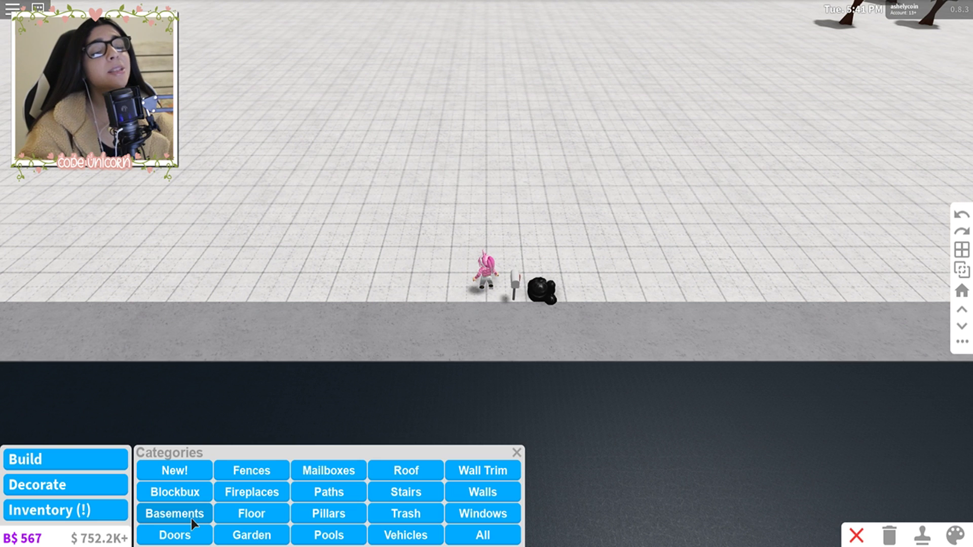
left_click(236, 515)
left_click(185, 540)
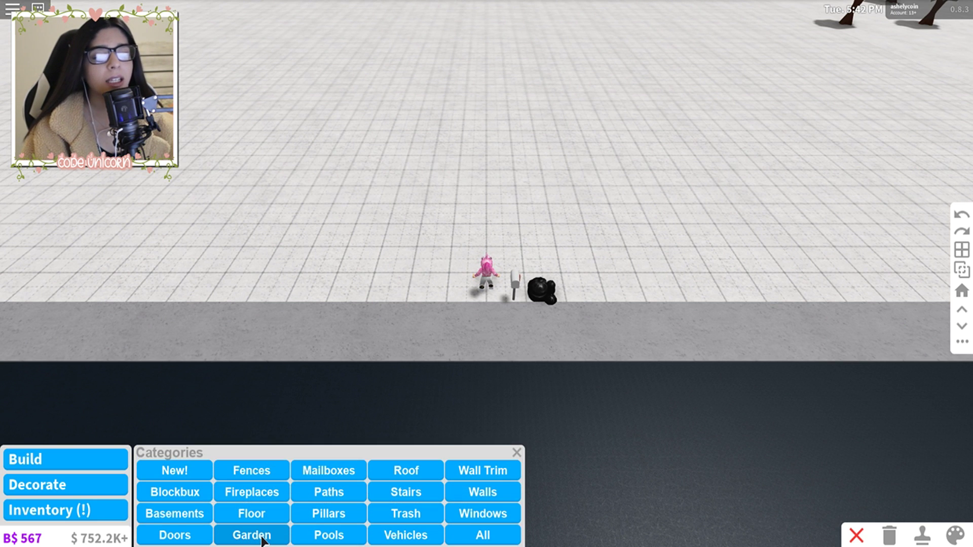
Browse the Garden, Vehicles and Stairs catalogues, closing each list after viewing
left_click(267, 538)
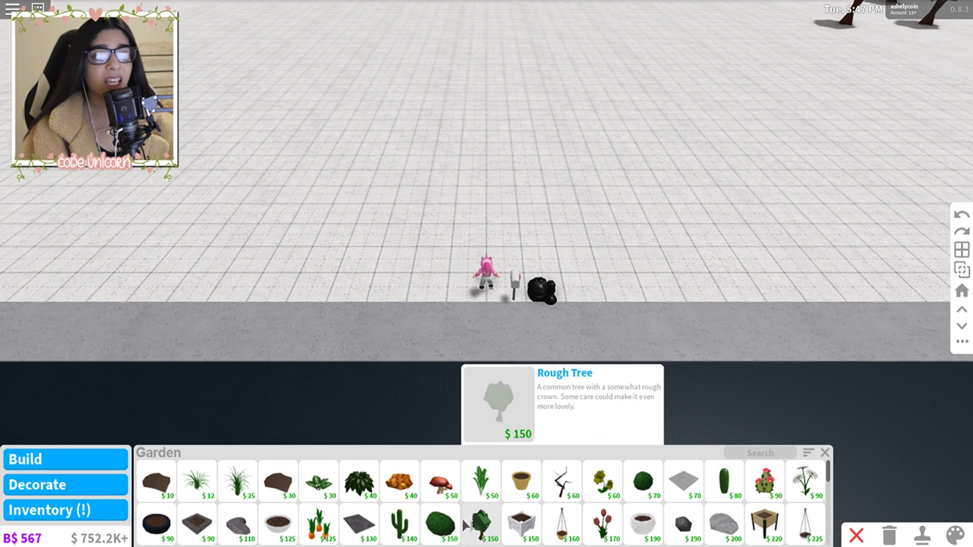
scroll(358, 525, "down", 1)
scroll(358, 525, "down", 1)
scroll(358, 520, "down", 2)
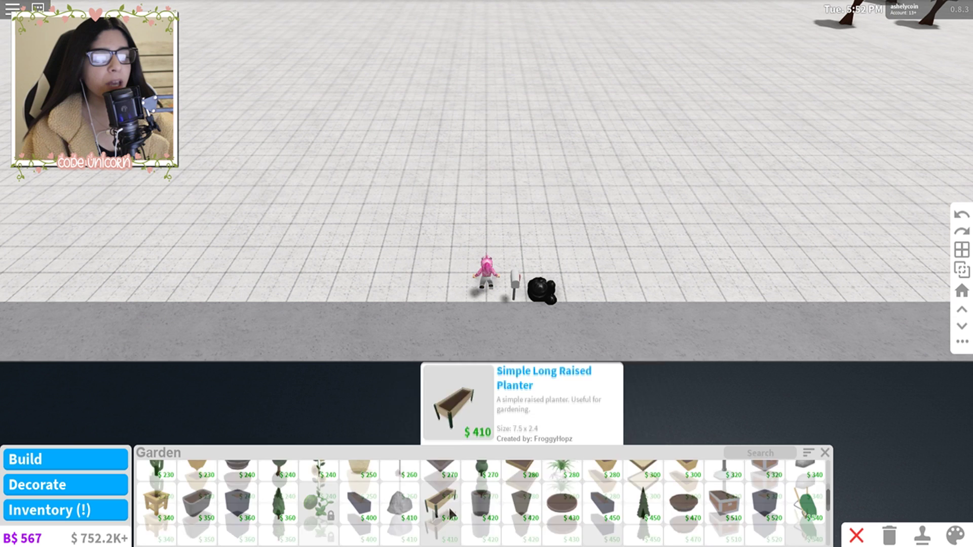
scroll(380, 524, "down", 2)
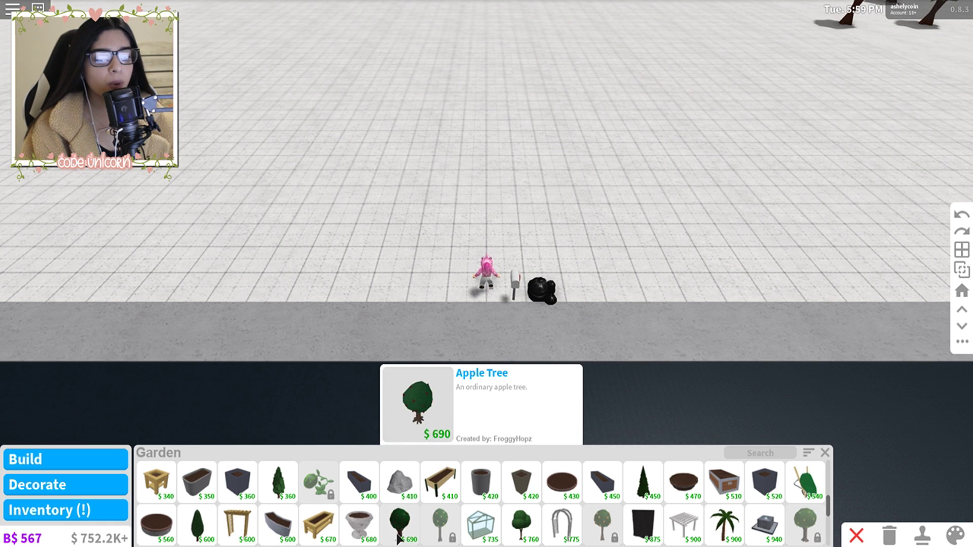
left_click(825, 453)
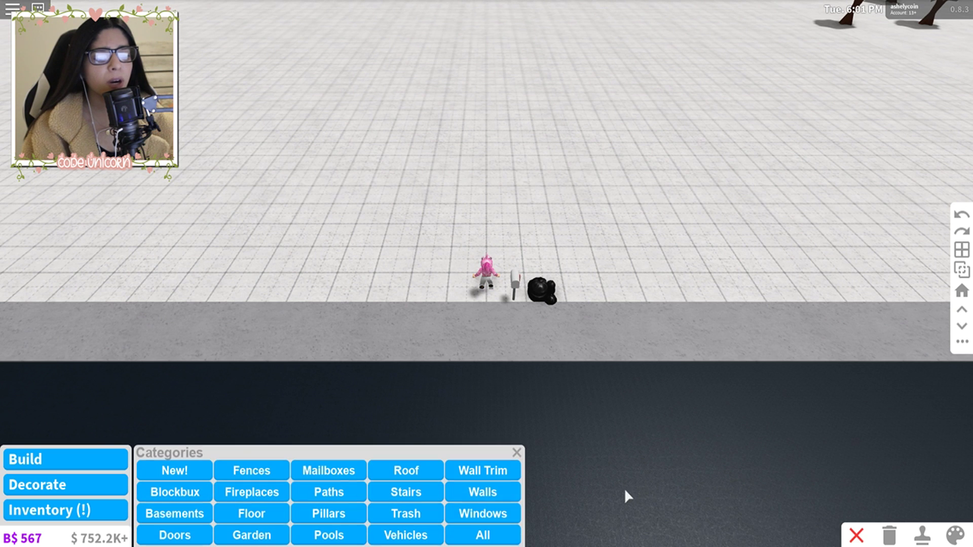
left_click(380, 538)
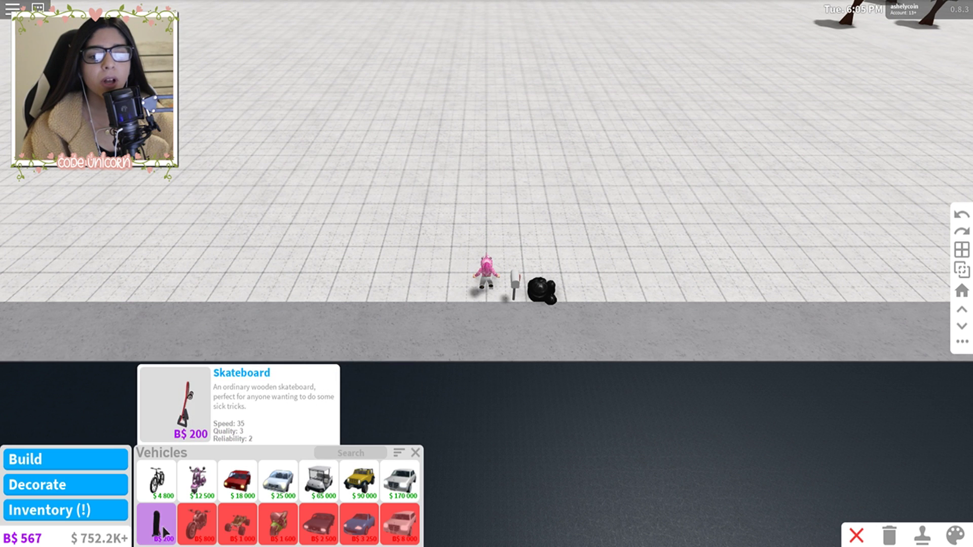
left_click(416, 454)
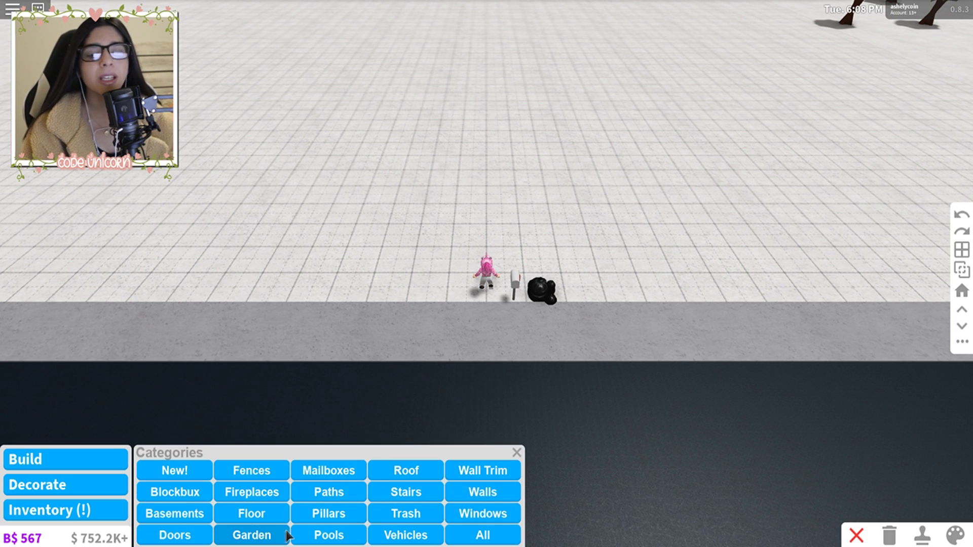
left_click(403, 492)
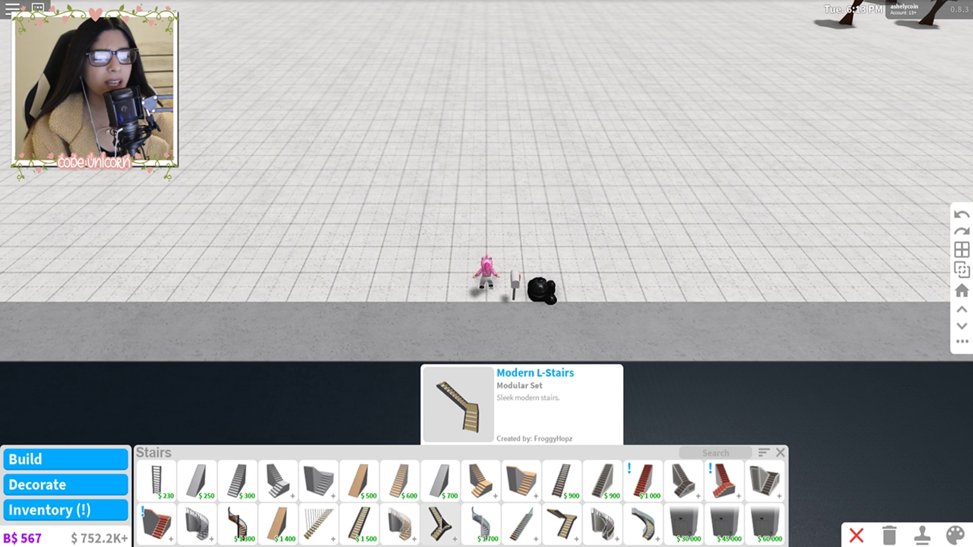
left_click(780, 452)
Look through Decorate > All, then reopen the Garden catalogue from Build categories
left_click(38, 485)
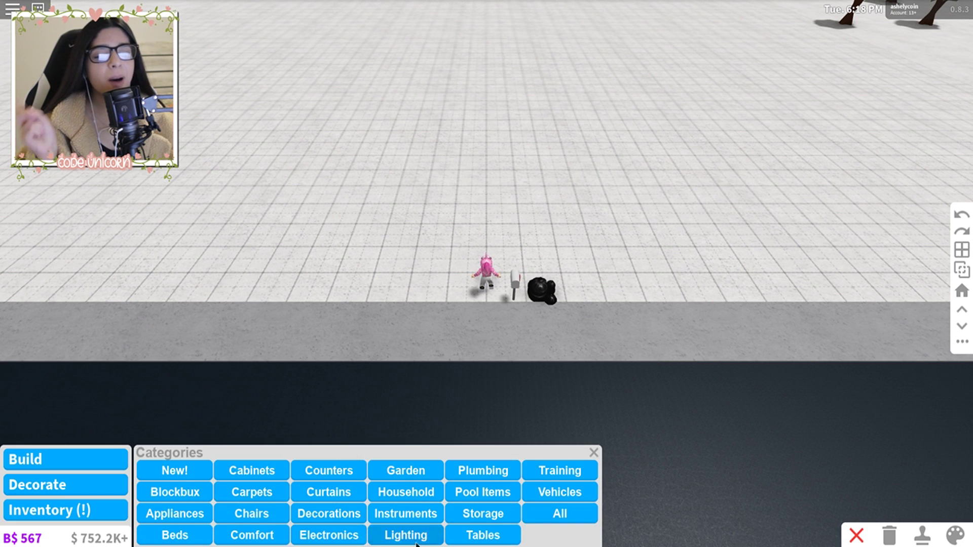
left_click(567, 519)
scroll(569, 499, "down", 5)
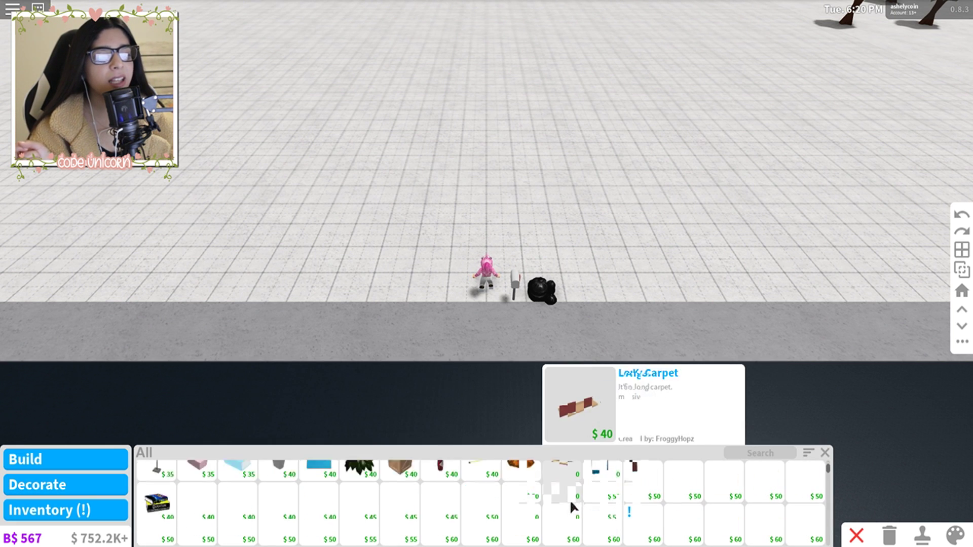
left_click(25, 459)
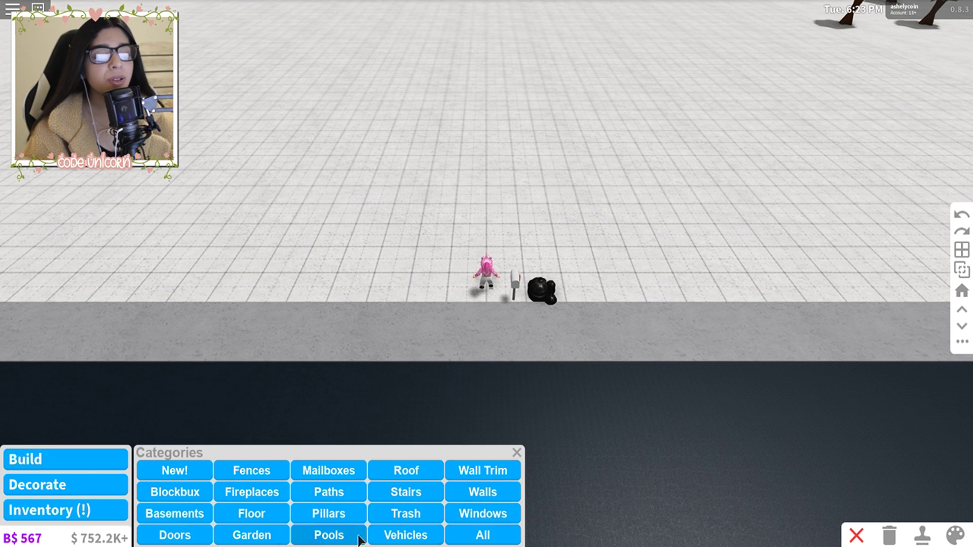
left_click(252, 535)
scroll(551, 493, "down", 5)
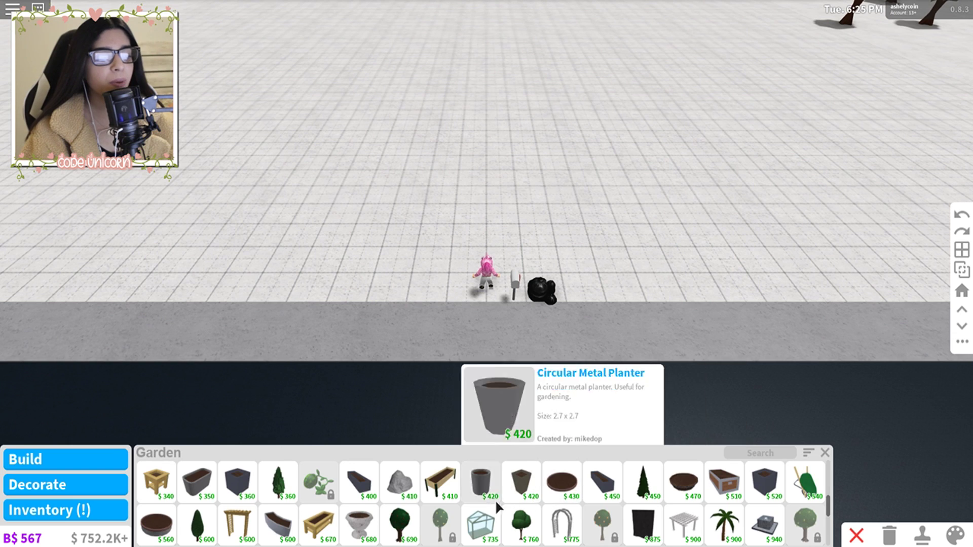
Plant Apple Trees in rows along the back and right of the plot
left_click(405, 525)
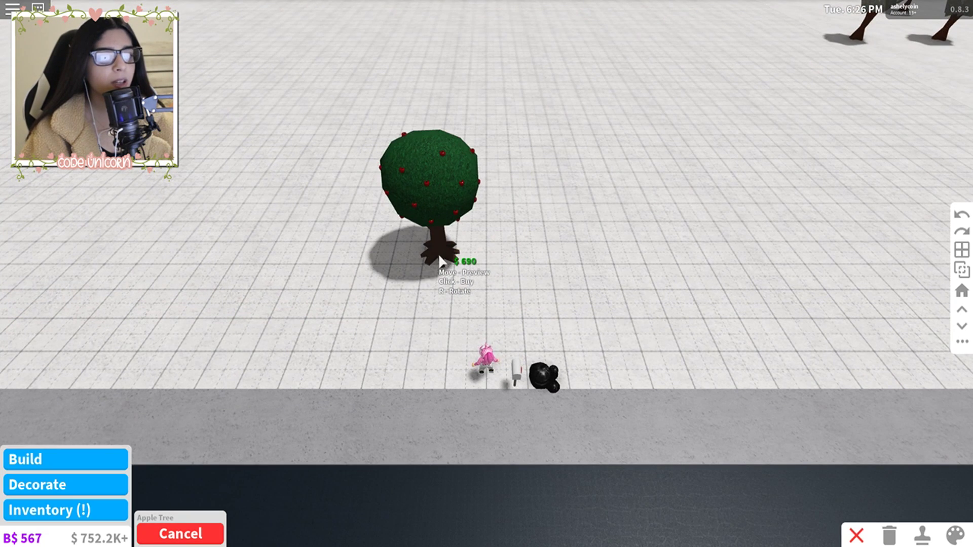
left_click(439, 263)
left_click(411, 263)
left_click(380, 255)
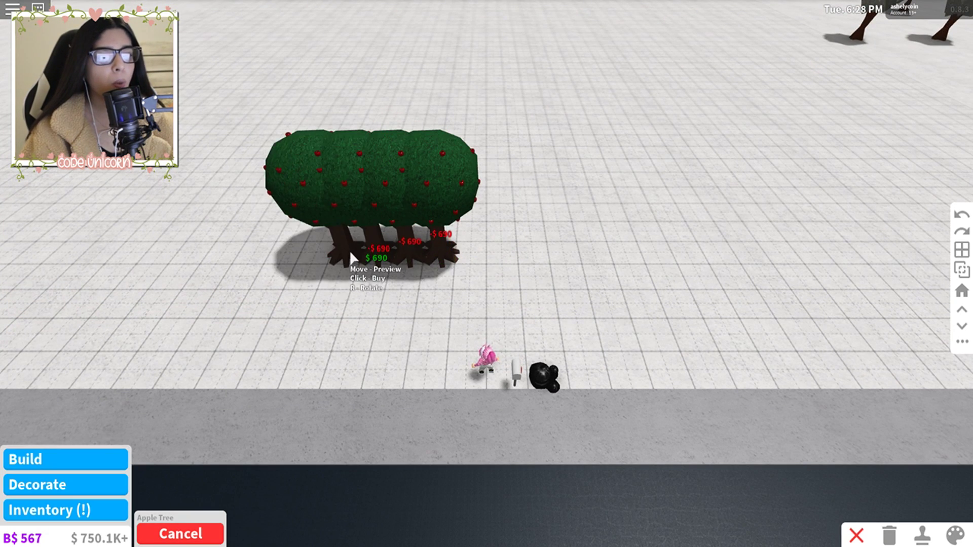
left_click(349, 251)
left_click(324, 246)
left_click(533, 266)
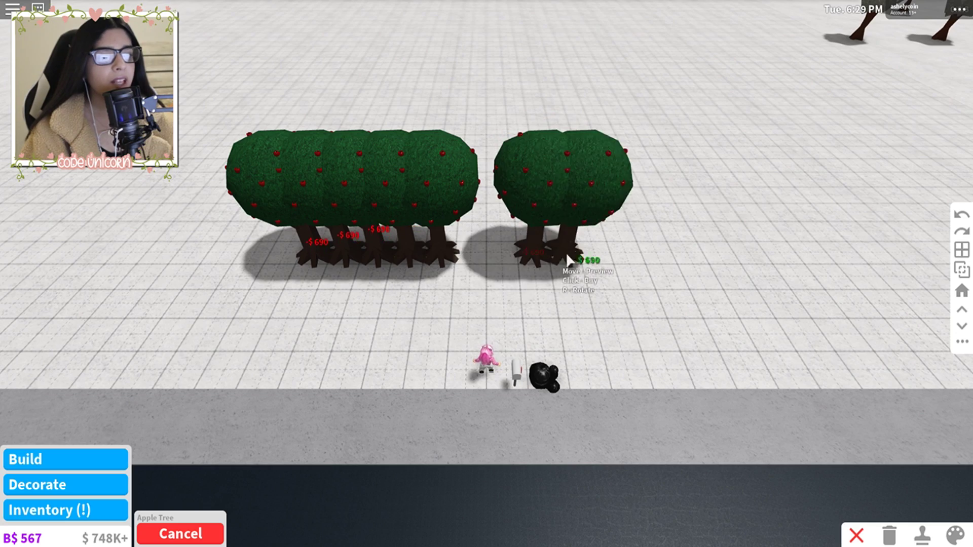
left_click(594, 252)
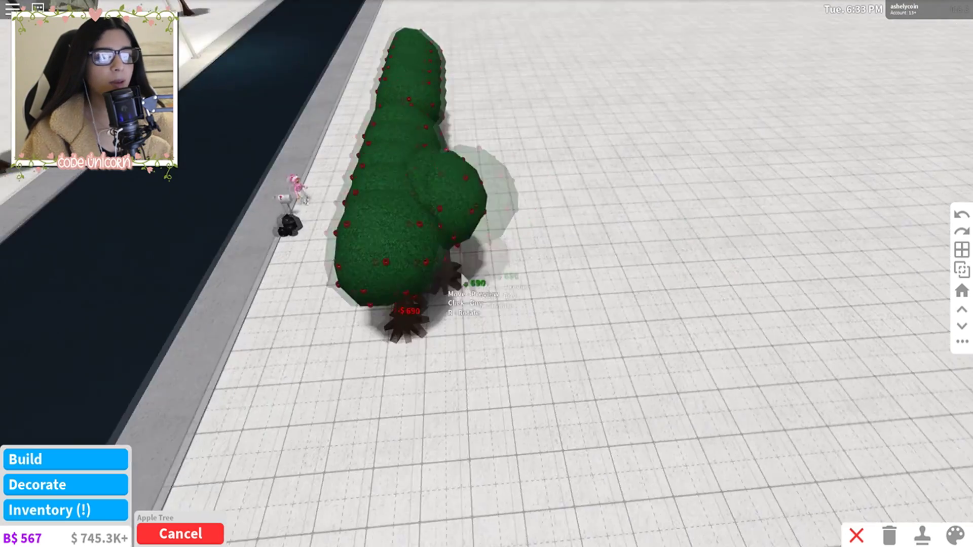
Extend the apple tree rows along the sides toward the front of the lot
left_click_drag(460, 277, 411, 305)
left_click(373, 289)
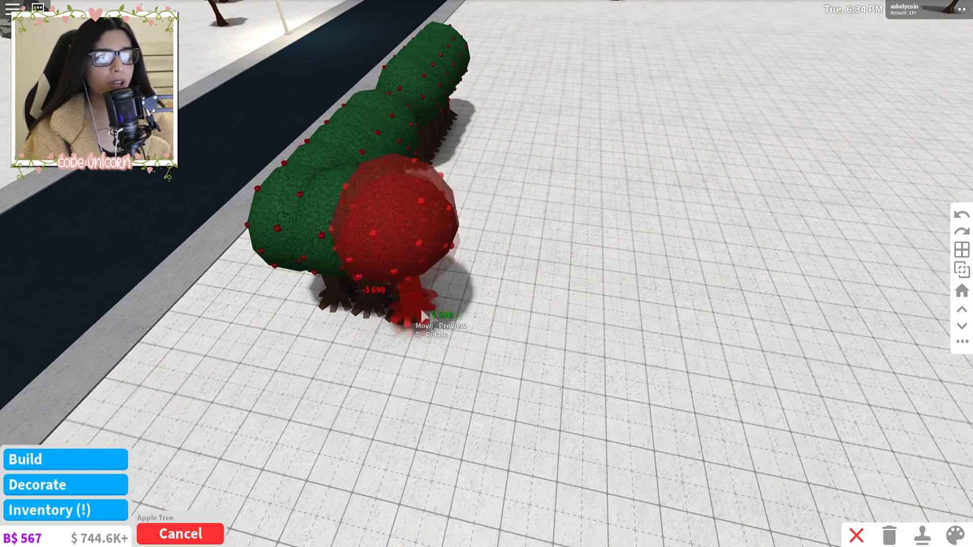
left_click(422, 318)
left_click(449, 319)
left_click(486, 323)
left_click(532, 329)
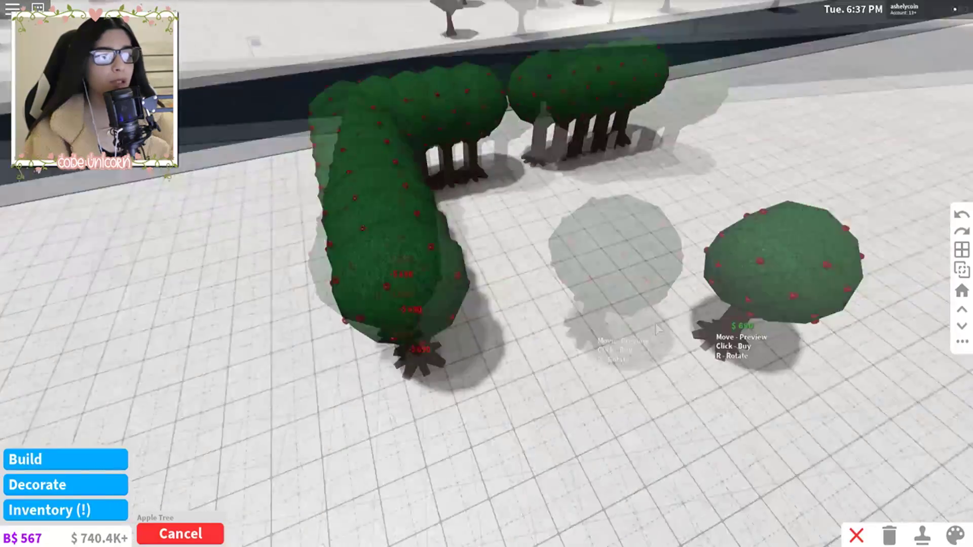
left_click(373, 341)
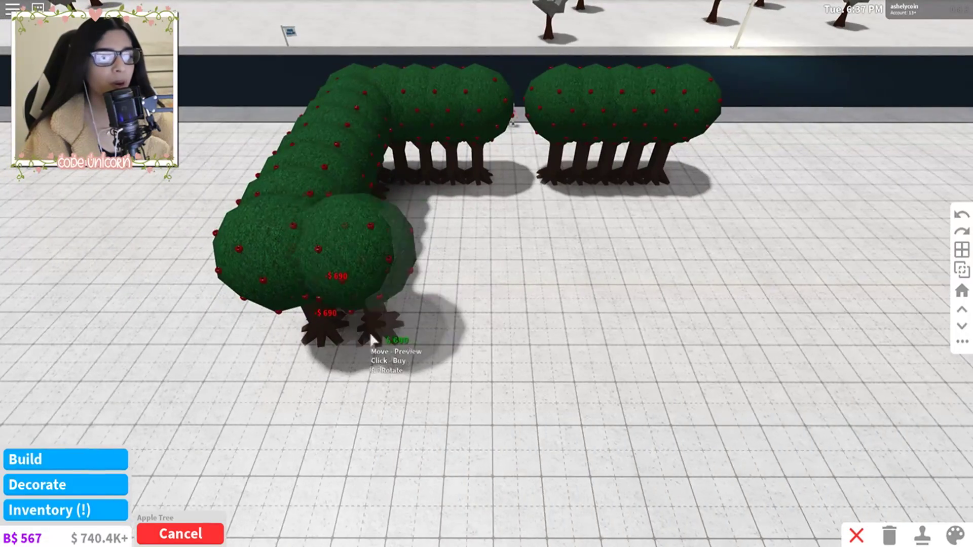
left_click(402, 339)
left_click(438, 335)
left_click(471, 334)
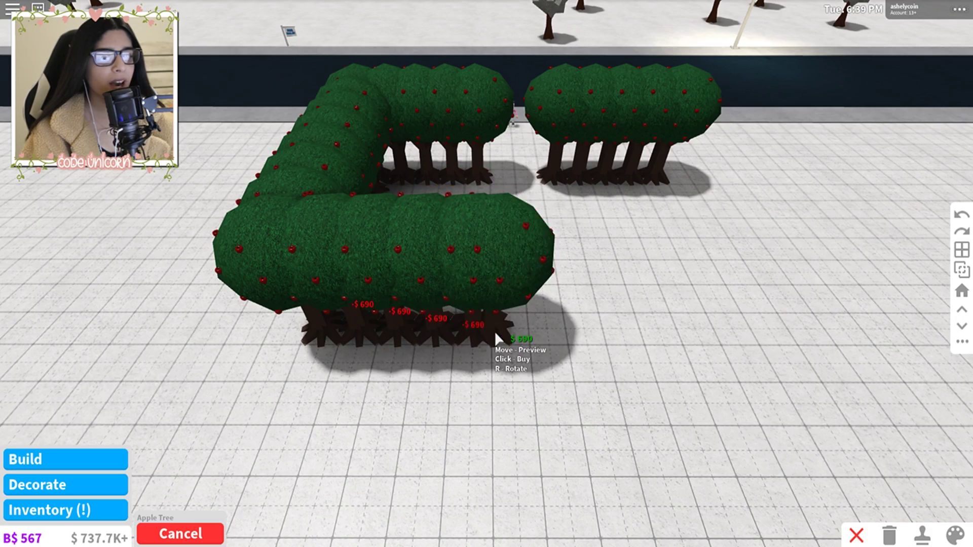
Close the apple tree border, leaving a front gap, and exit placement
left_click(498, 340)
left_click(508, 344)
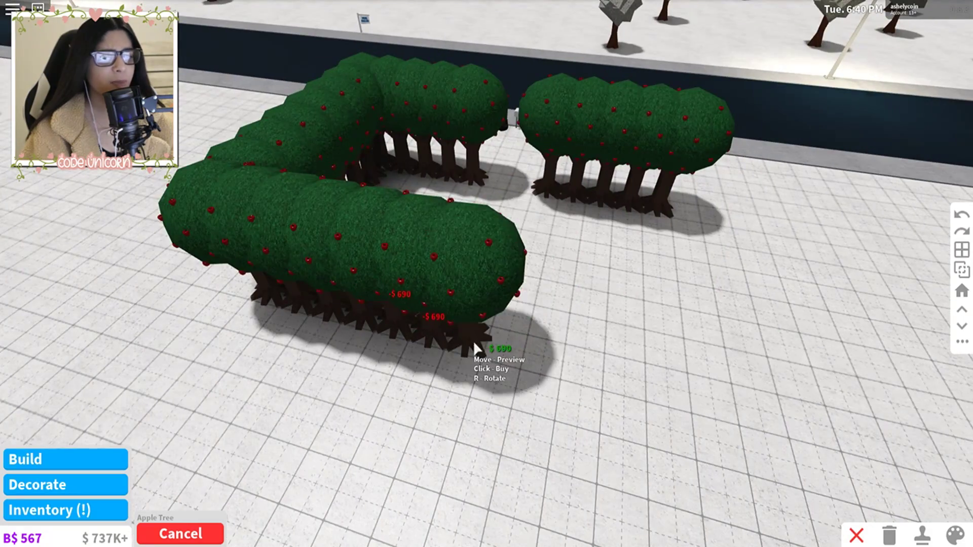
left_click(512, 346)
left_click(539, 353)
left_click(532, 380)
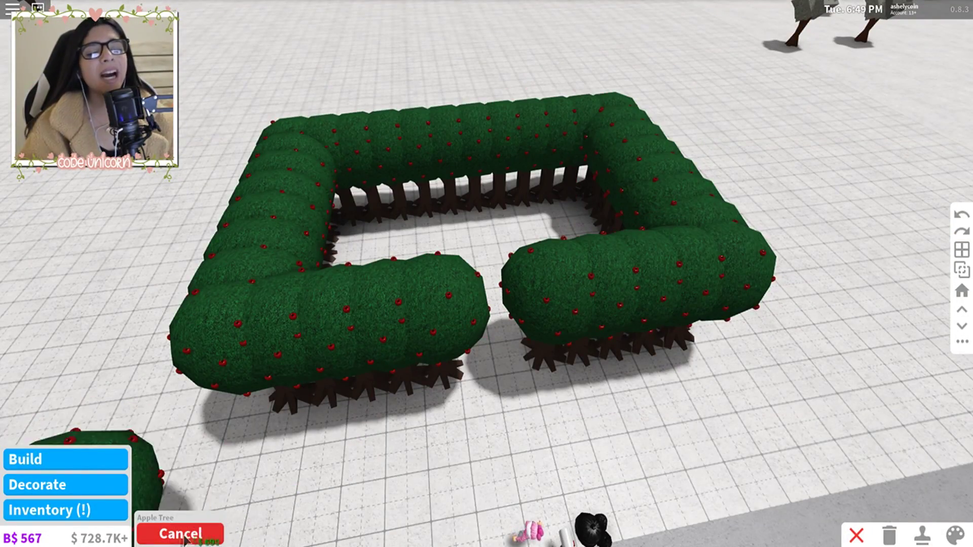
left_click(184, 535)
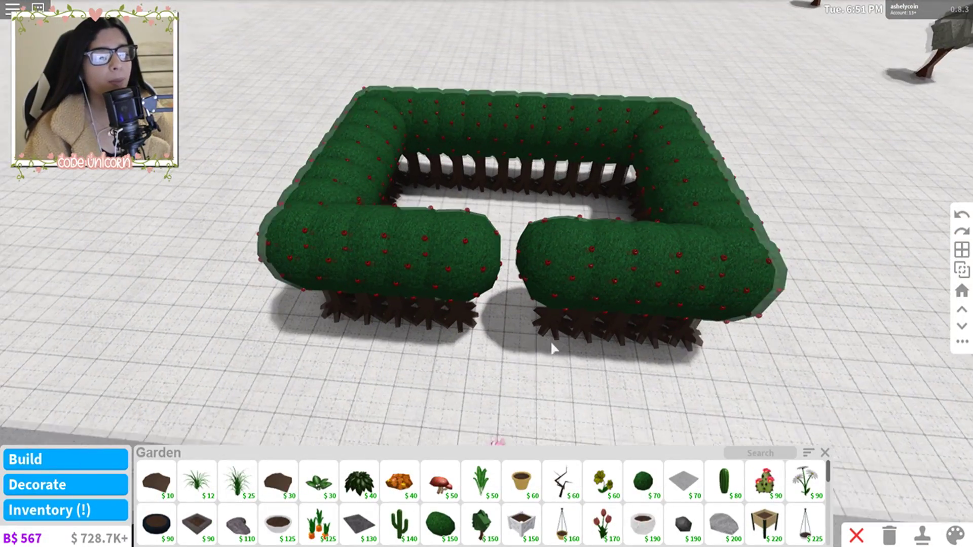
scroll(487, 501, "down", 5)
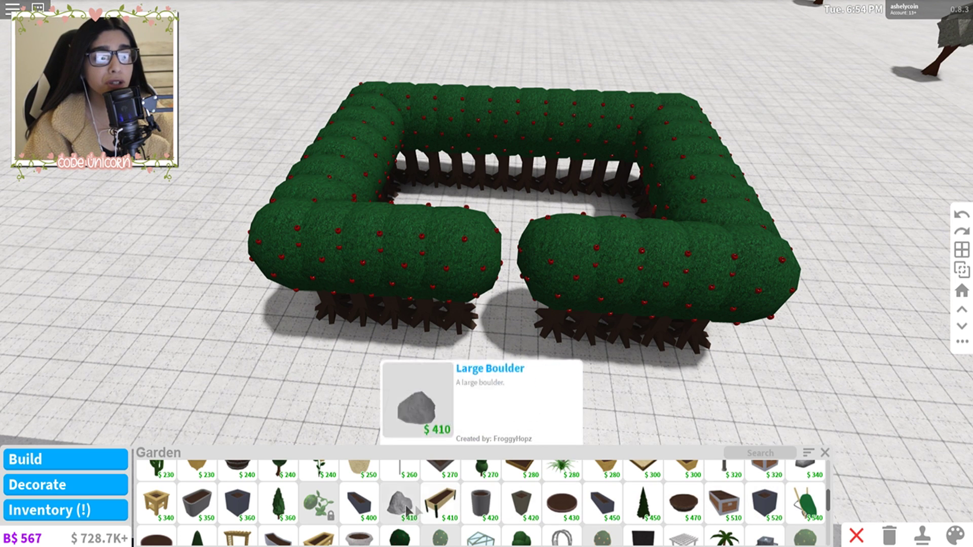
scroll(152, 516, "down", 1)
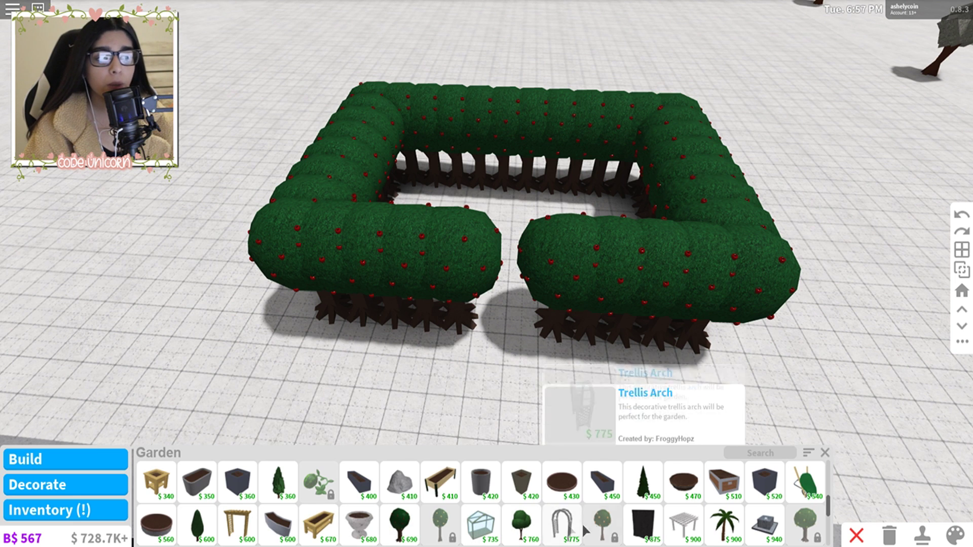
scroll(791, 532, "down", 3)
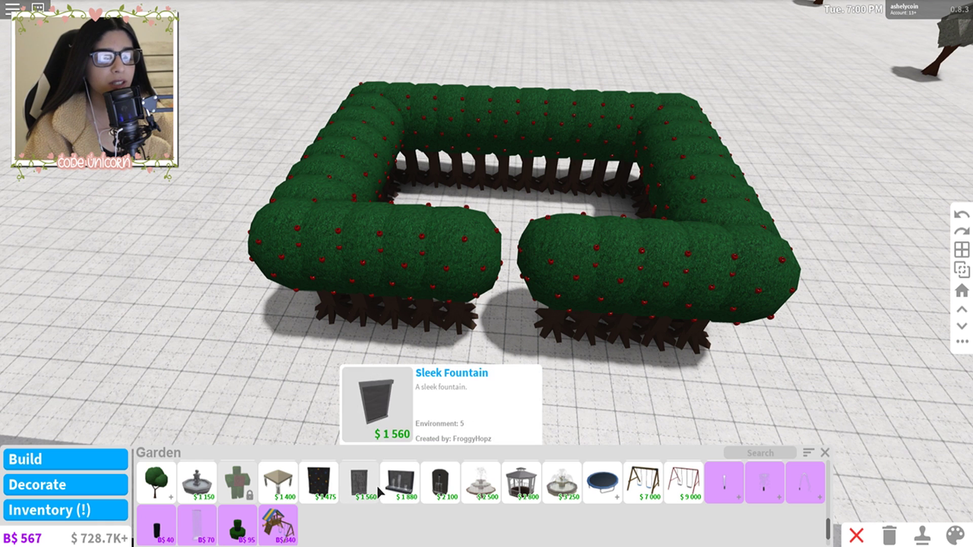
Open the Decorate All catalogue after checking New items, then try and clear a search
left_click(97, 491)
left_click(177, 467)
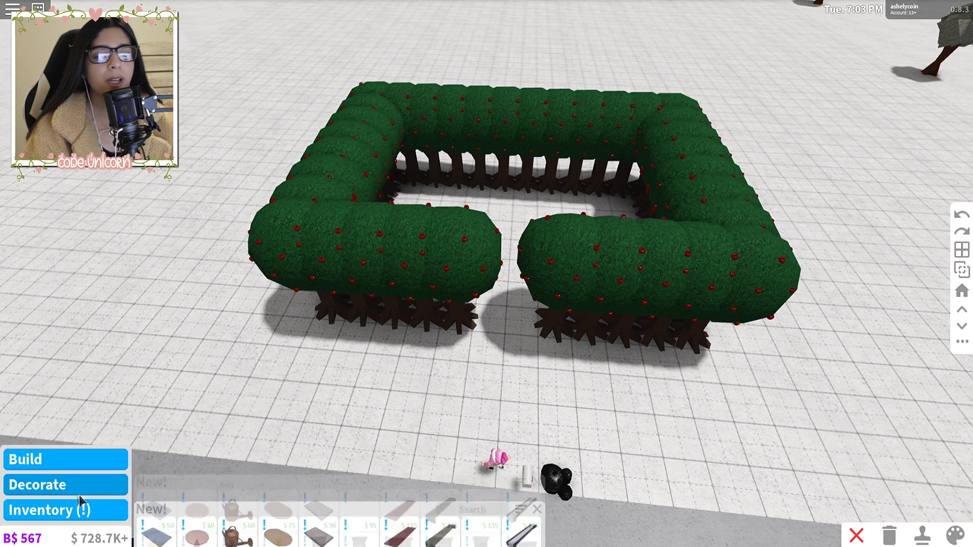
left_click(97, 485)
left_click(557, 523)
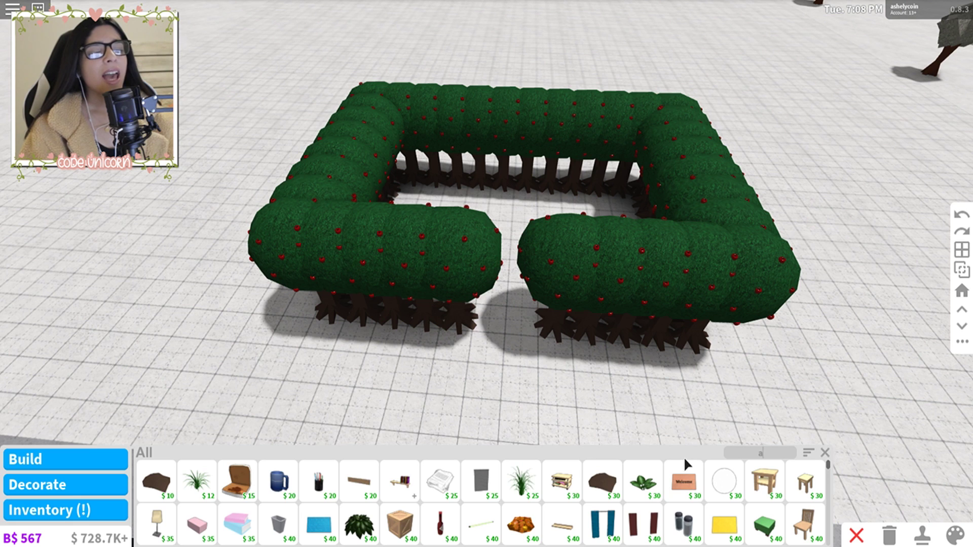
left_click(770, 453)
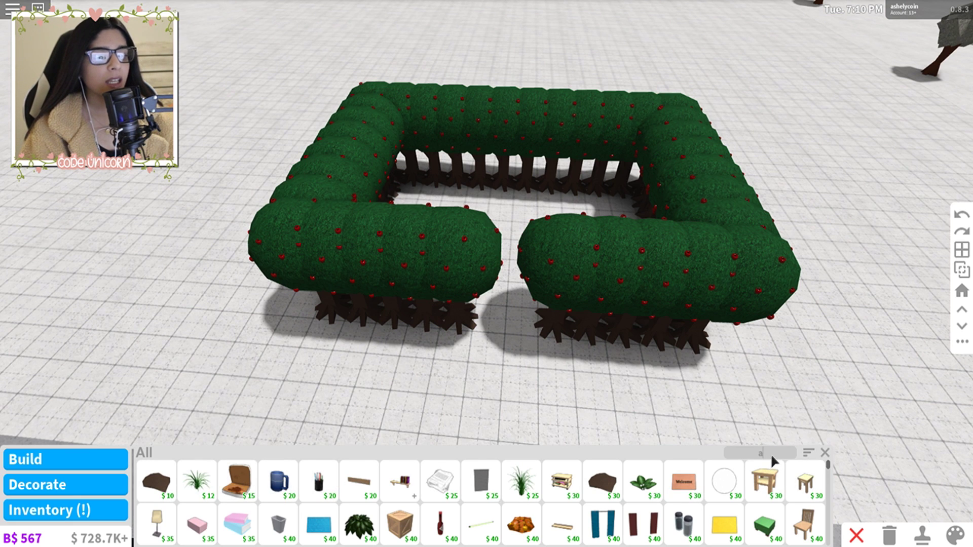
type("aa")
key("BackSpace")
key("BackSpace")
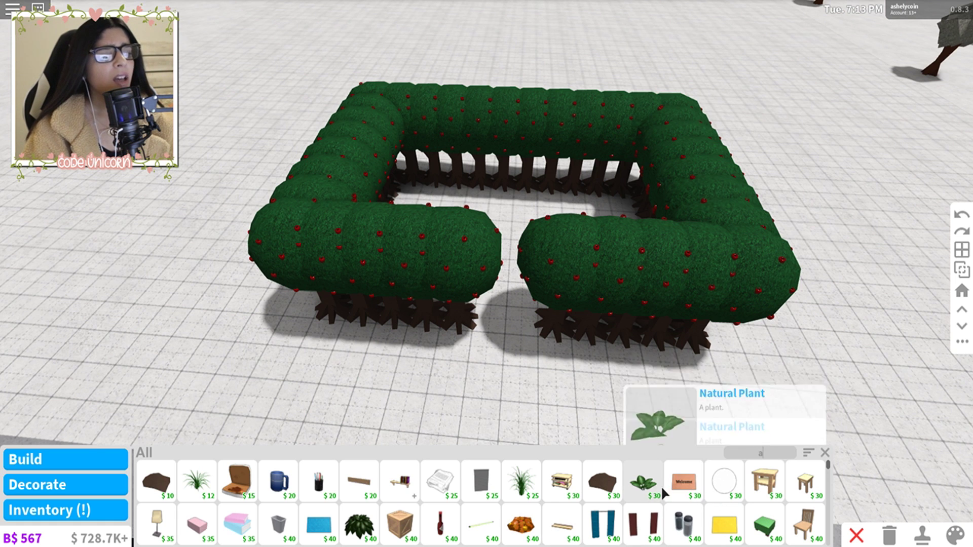
scroll(593, 515, "down", 1)
scroll(592, 516, "down", 1)
scroll(633, 500, "up", 2)
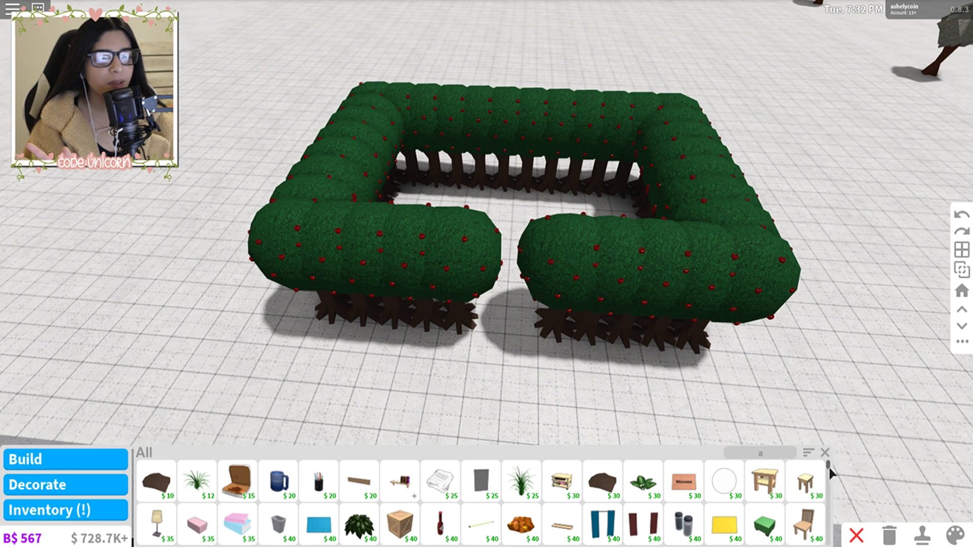
scroll(830, 469, "down", 1)
type("pp")
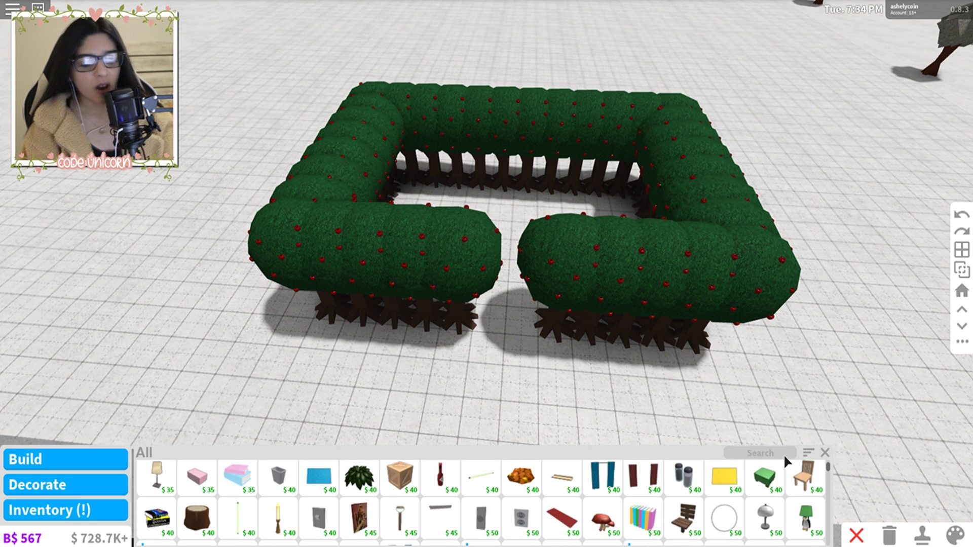
key("BackSpace")
key("BackSpace")
key("BackSpace")
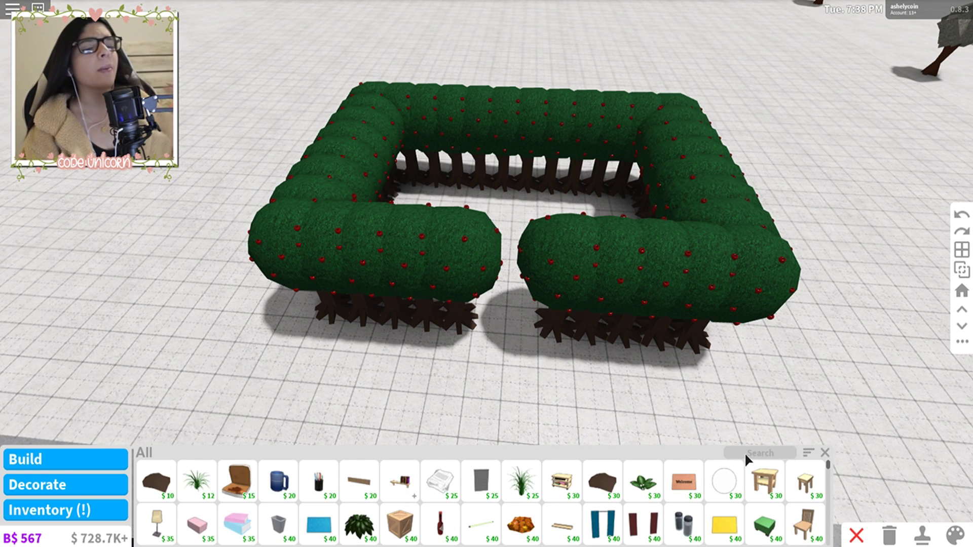
scroll(202, 518, "down", 1)
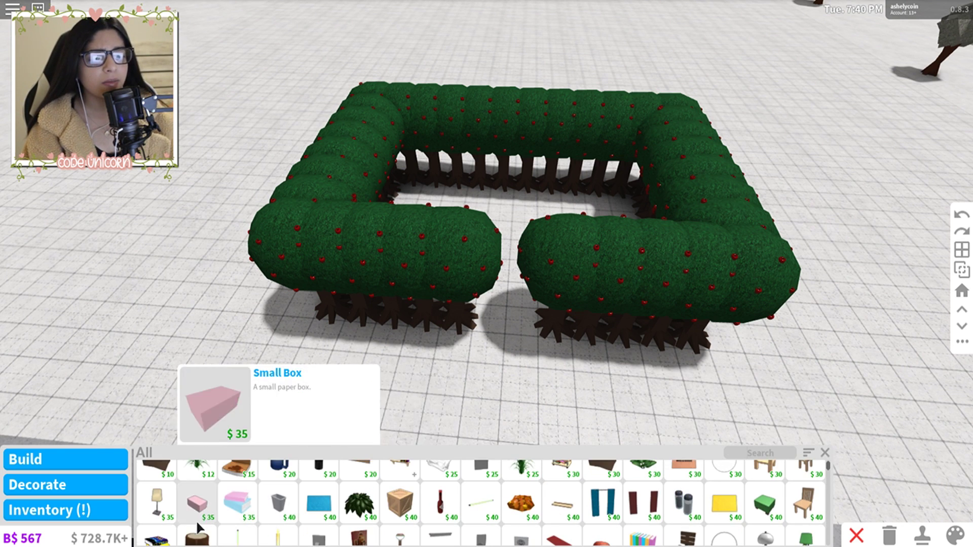
scroll(202, 529, "down", 1)
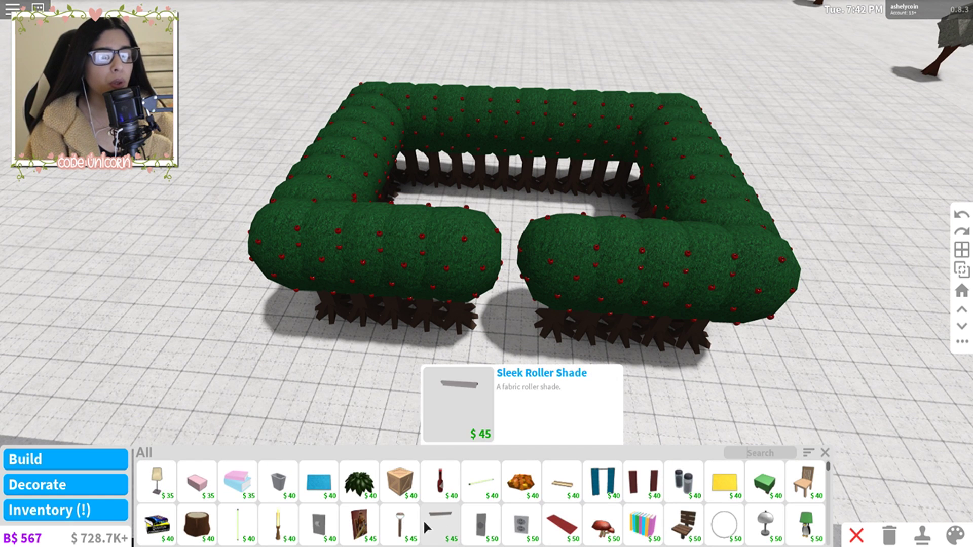
scroll(164, 528, "down", 1)
scroll(163, 528, "down", 1)
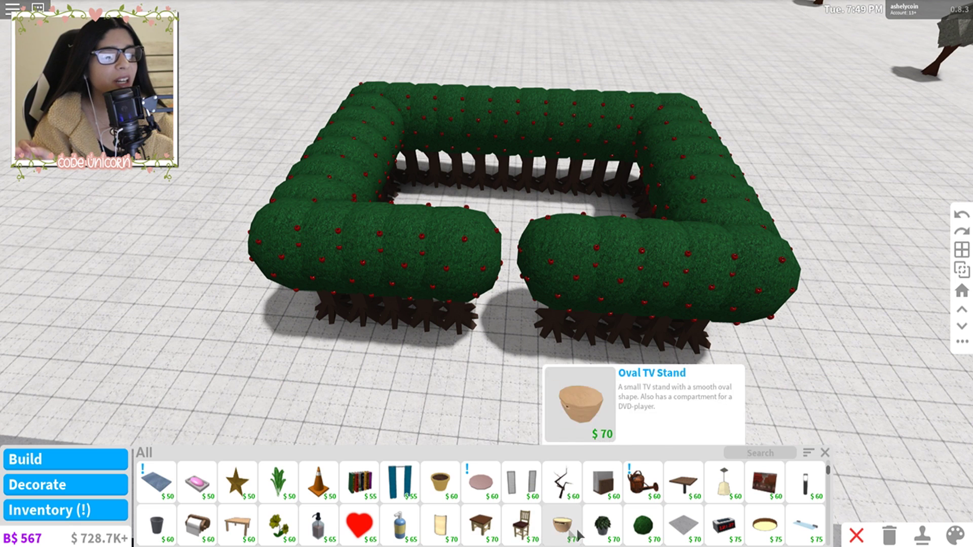
scroll(804, 532, "down", 1)
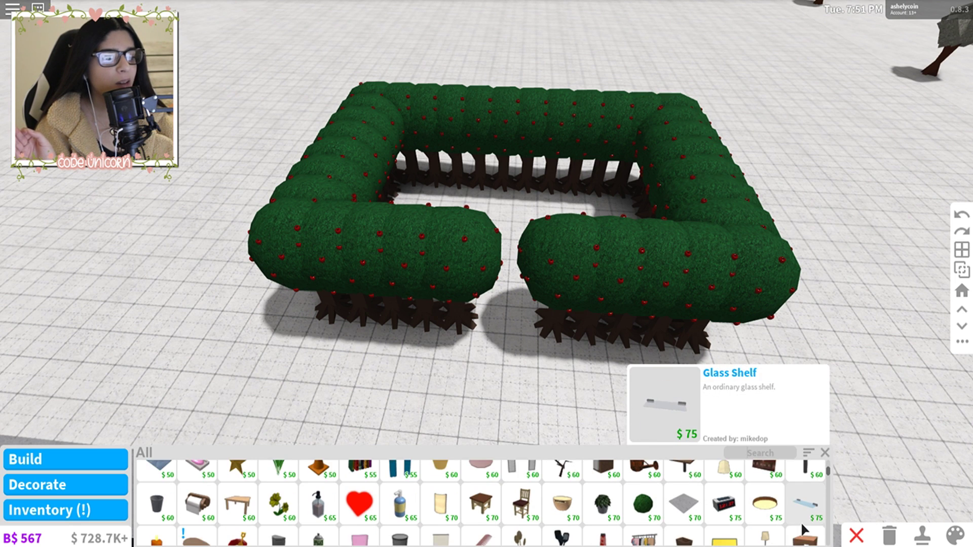
scroll(804, 532, "down", 1)
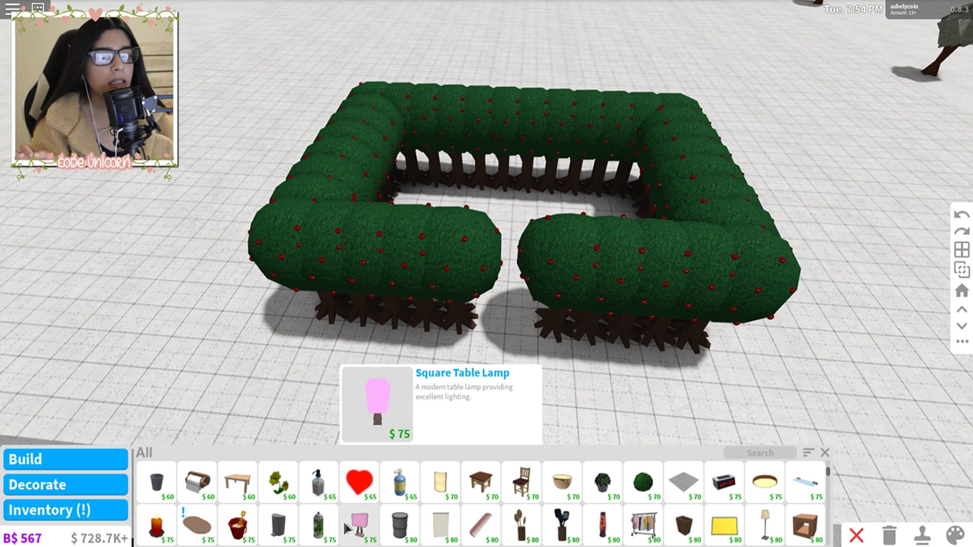
scroll(166, 529, "down", 1)
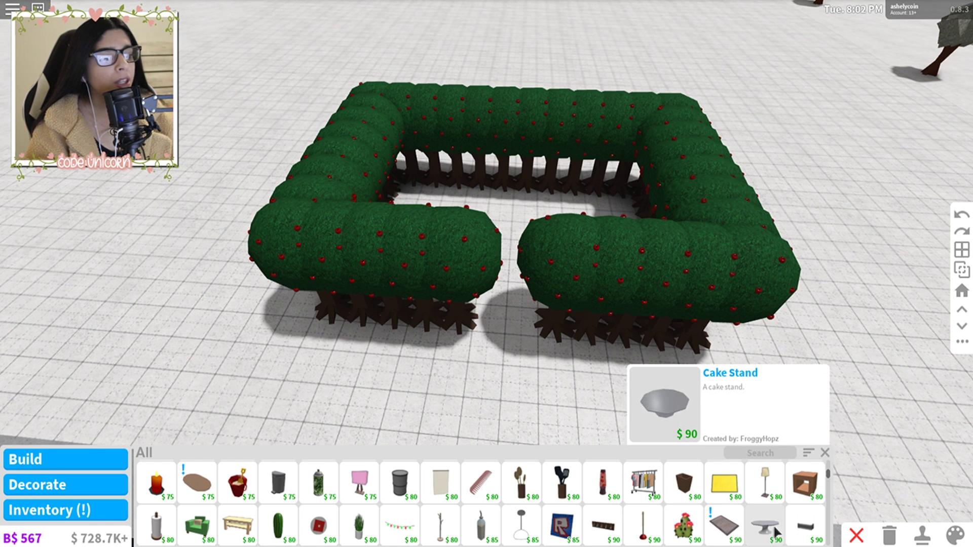
scroll(745, 530, "down", 1)
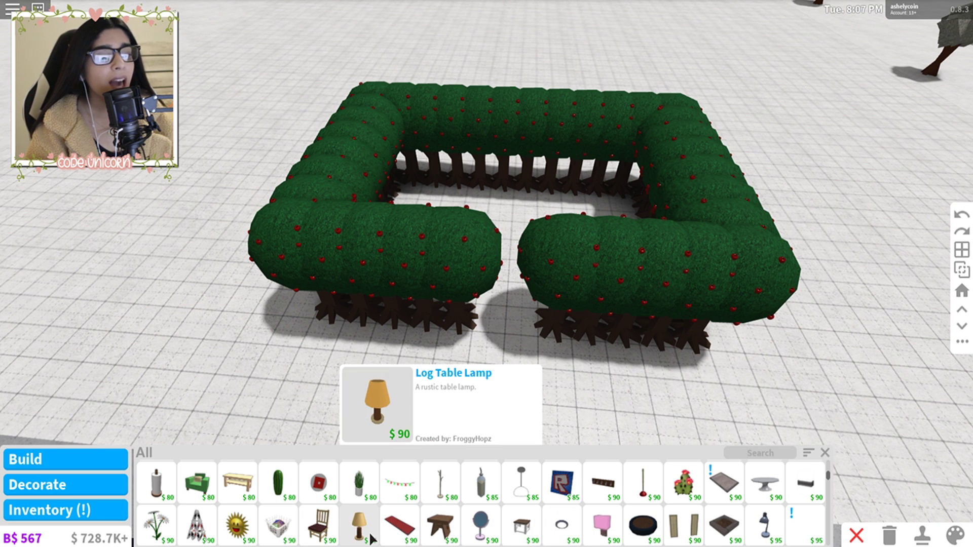
scroll(162, 530, "down", 1)
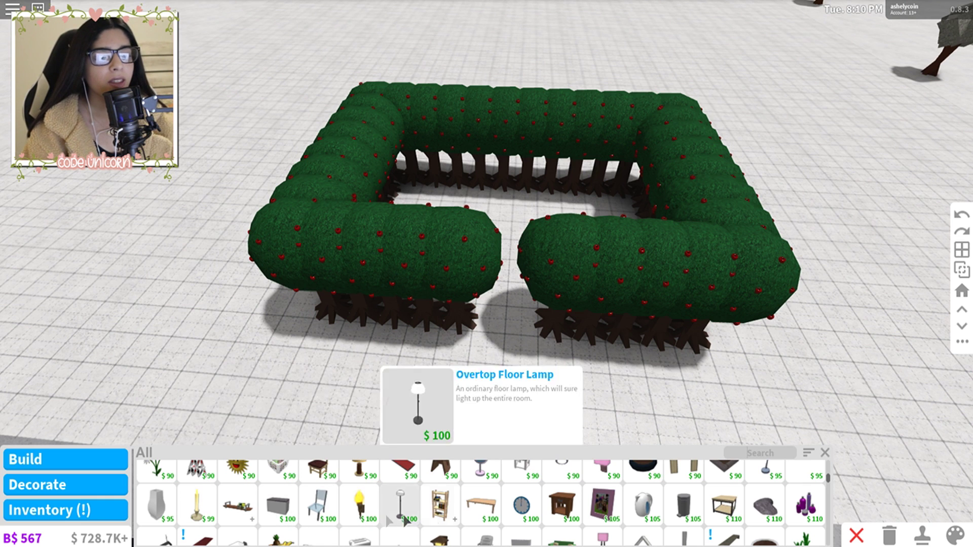
scroll(806, 513, "down", 1)
scroll(805, 514, "down", 1)
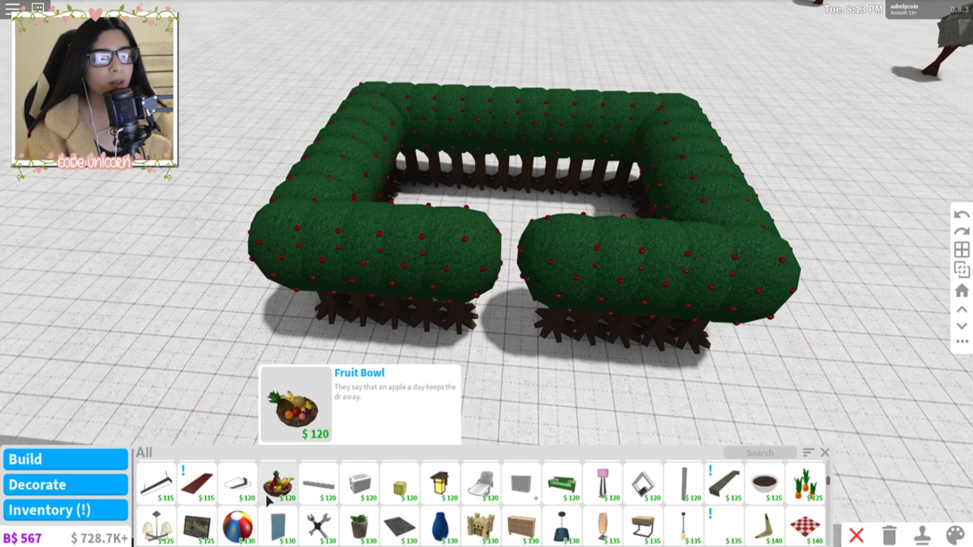
scroll(168, 502, "down", 1)
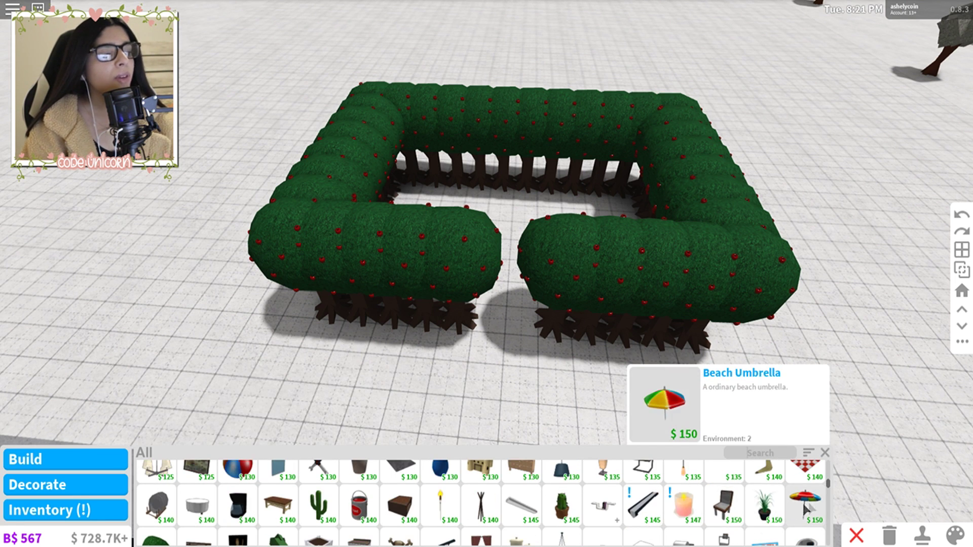
Place Arched Chairs in the ring's centre and near the right hedge
left_click(732, 507)
scroll(595, 341, "up", 4)
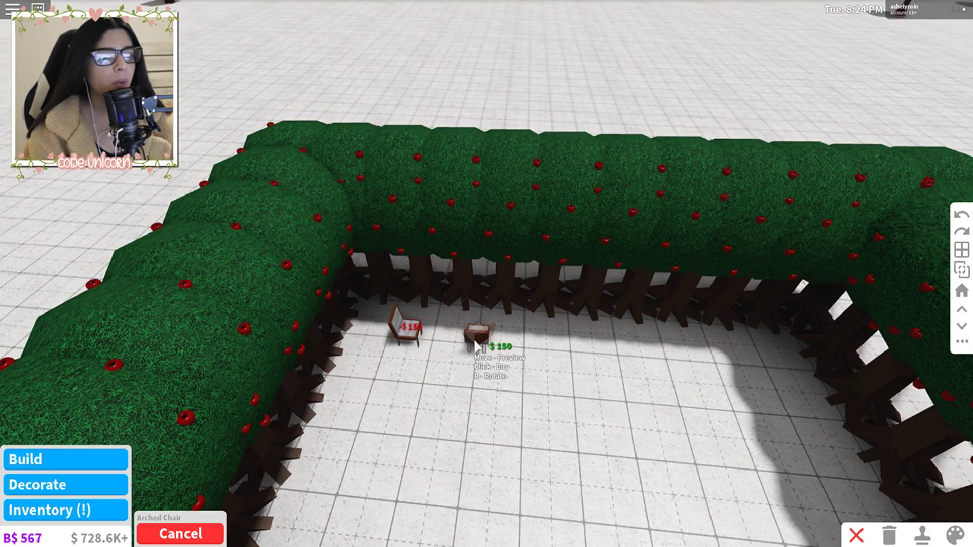
left_click(475, 335)
scroll(462, 357, "down", 2)
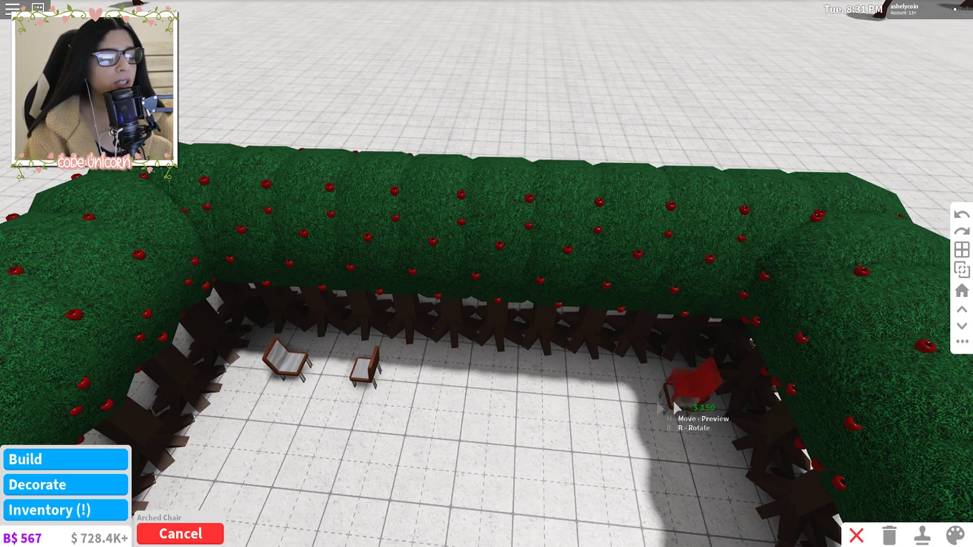
left_click(677, 405)
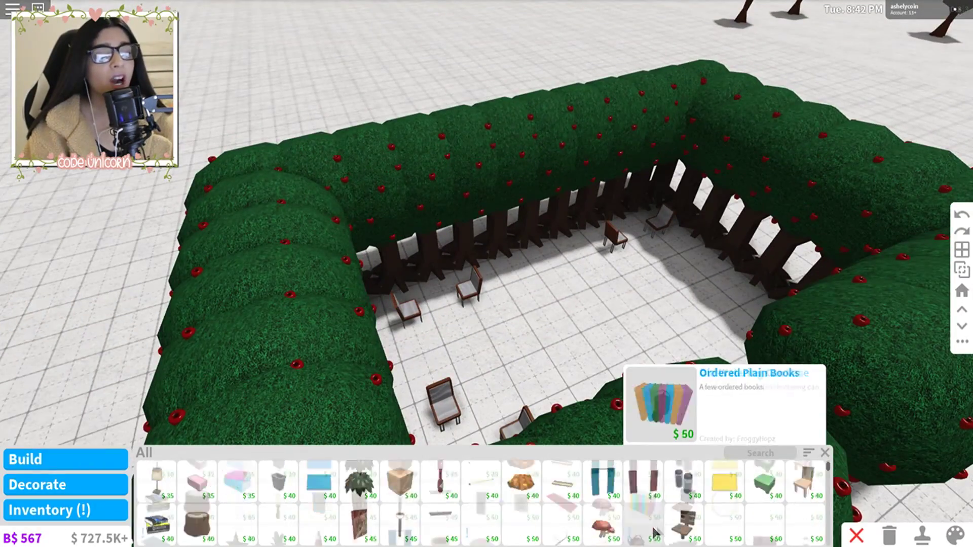
scroll(656, 506, "down", 3)
scroll(656, 506, "down", 3)
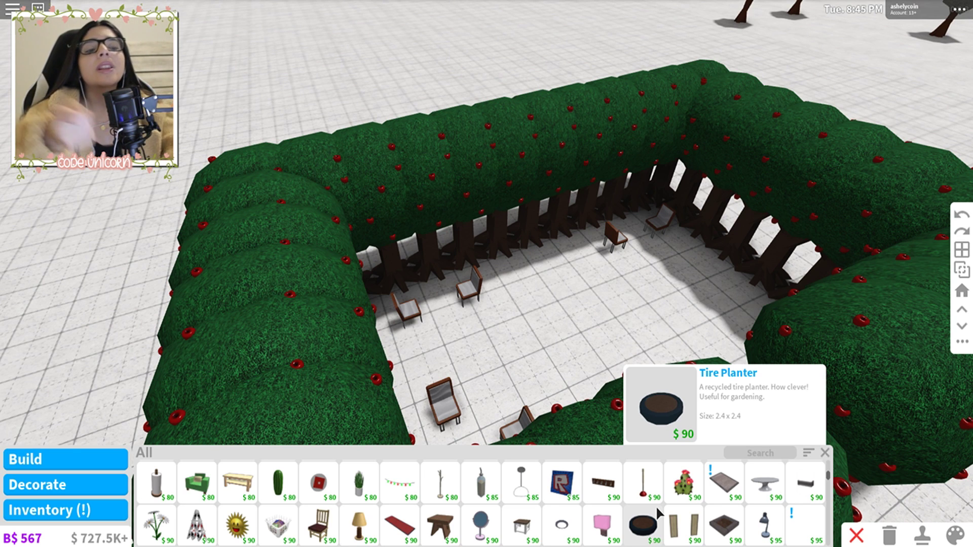
scroll(658, 516, "down", 3)
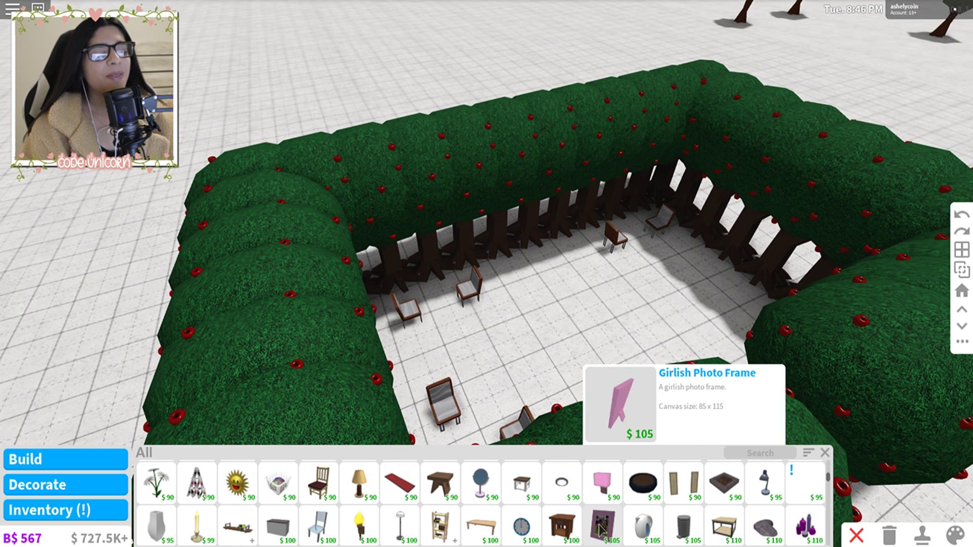
scroll(646, 524, "down", 3)
scroll(642, 536, "down", 3)
scroll(685, 514, "down", 3)
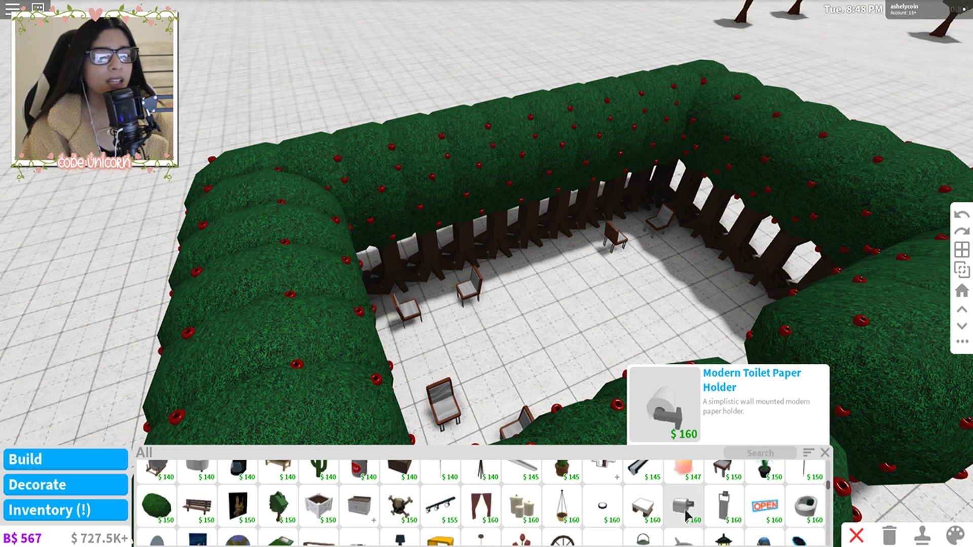
scroll(708, 508, "up", 1)
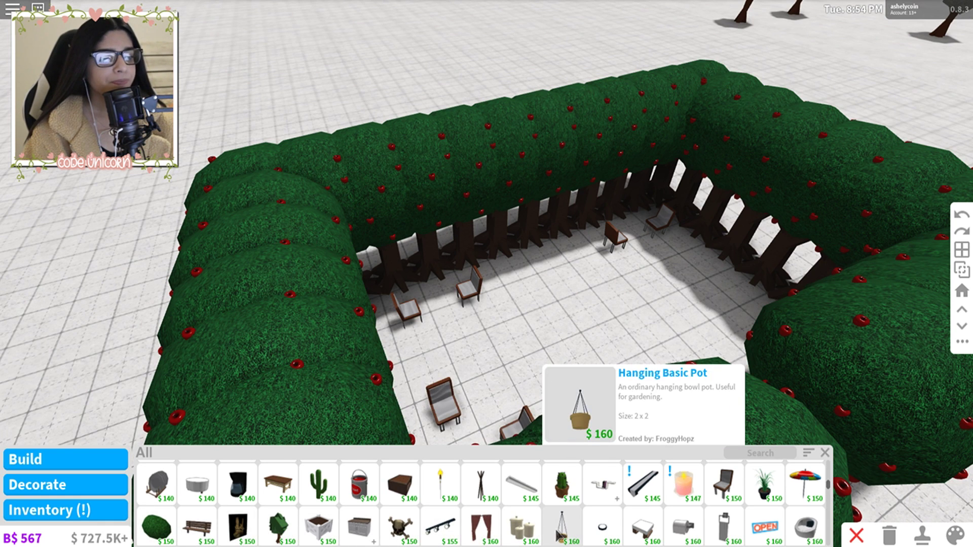
scroll(802, 517, "down", 1)
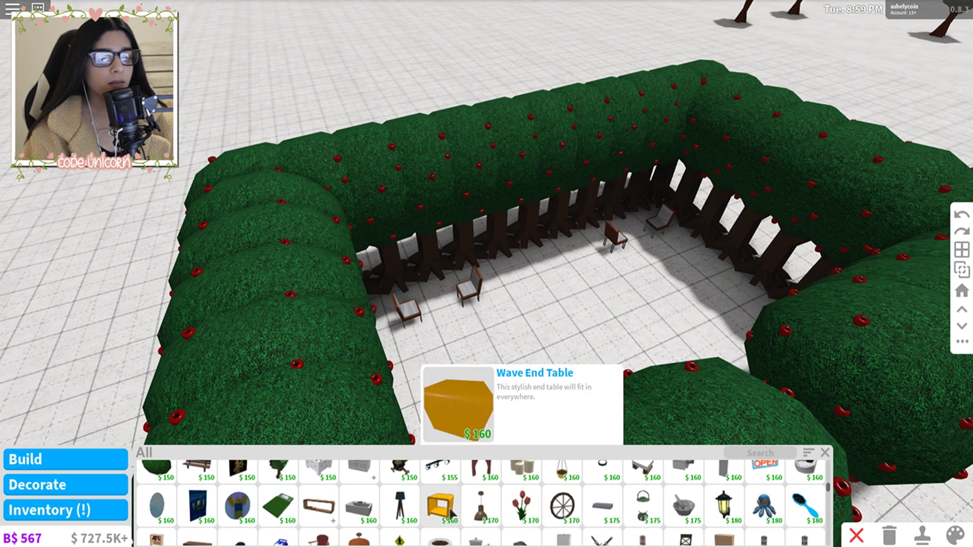
scroll(180, 510, "down", 1)
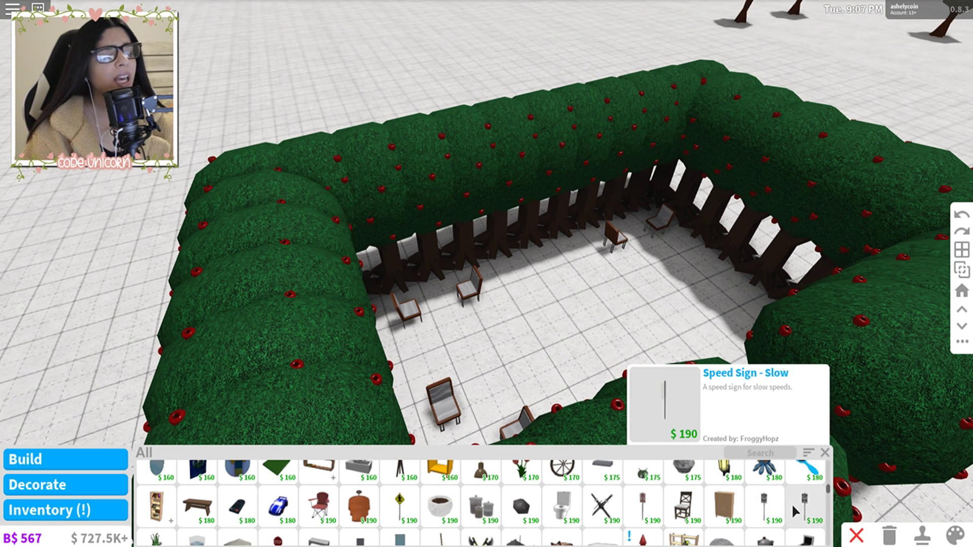
scroll(797, 509, "down", 1)
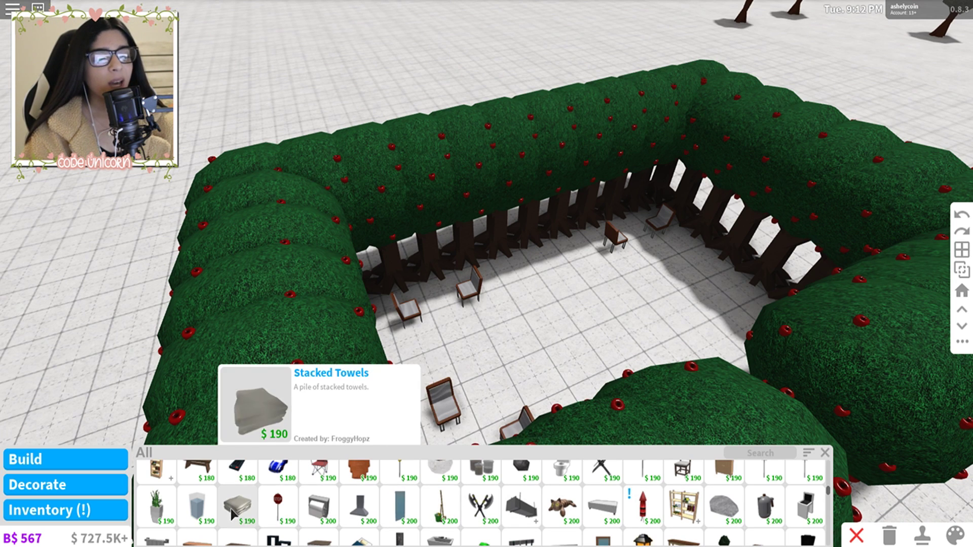
scroll(165, 505, "down", 1)
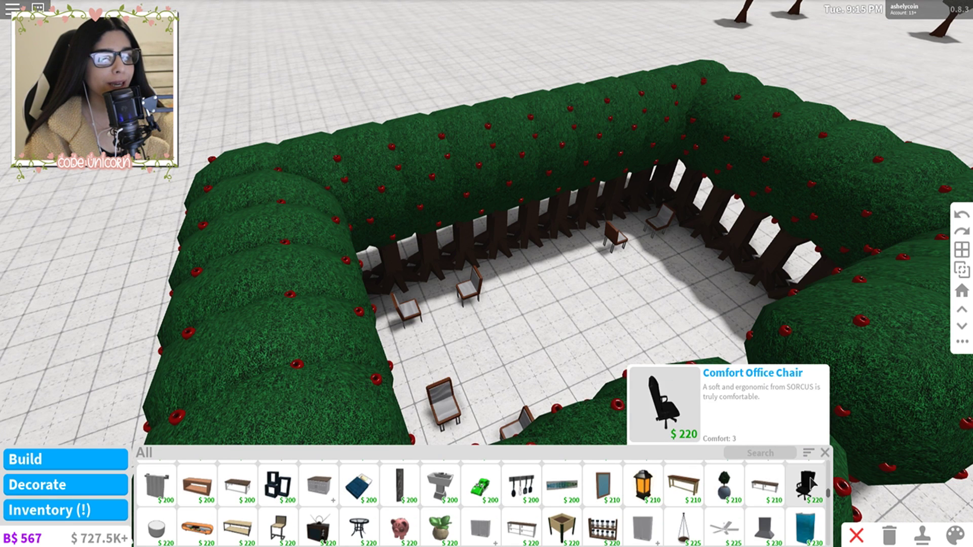
scroll(808, 488, "down", 3)
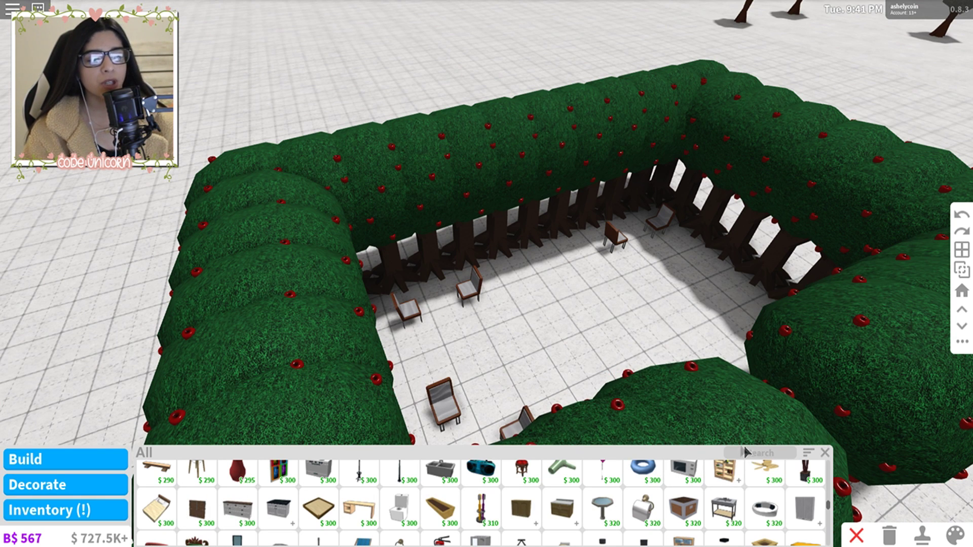
scroll(741, 486, "down", 10)
type("arche")
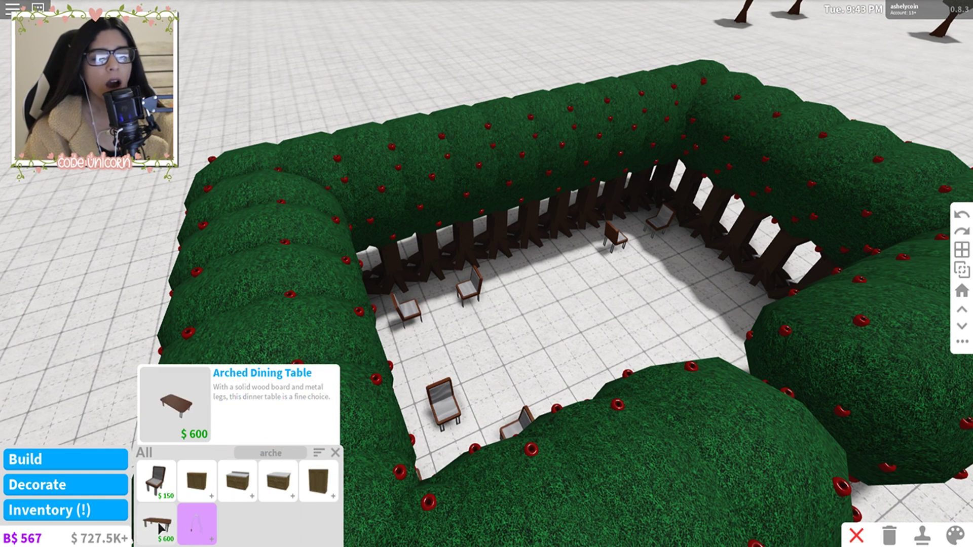
Place an Arched Dining Table and arrange chairs along its top and bottom edges
left_click(160, 526)
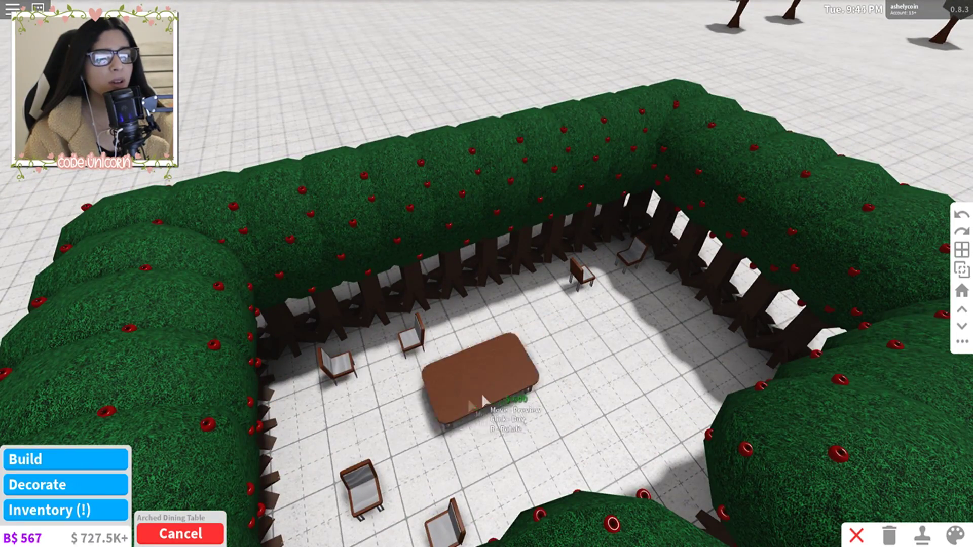
left_click(390, 402)
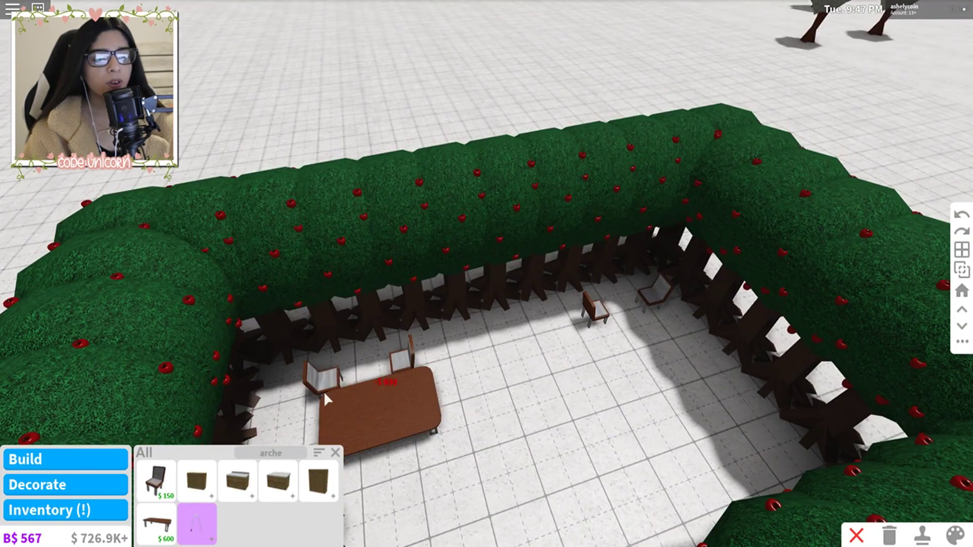
left_click(323, 392)
left_click(358, 393)
left_click(386, 374)
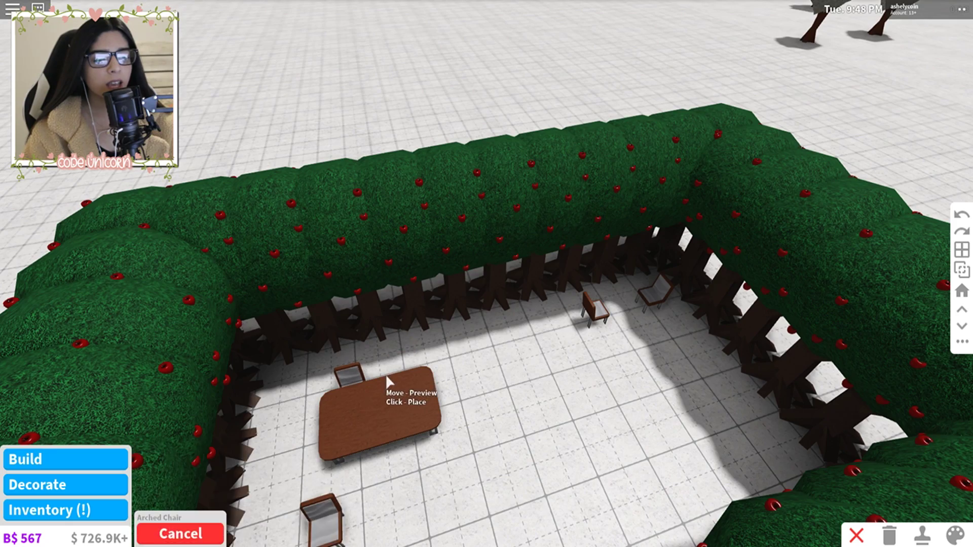
left_click(355, 375)
left_click(453, 374)
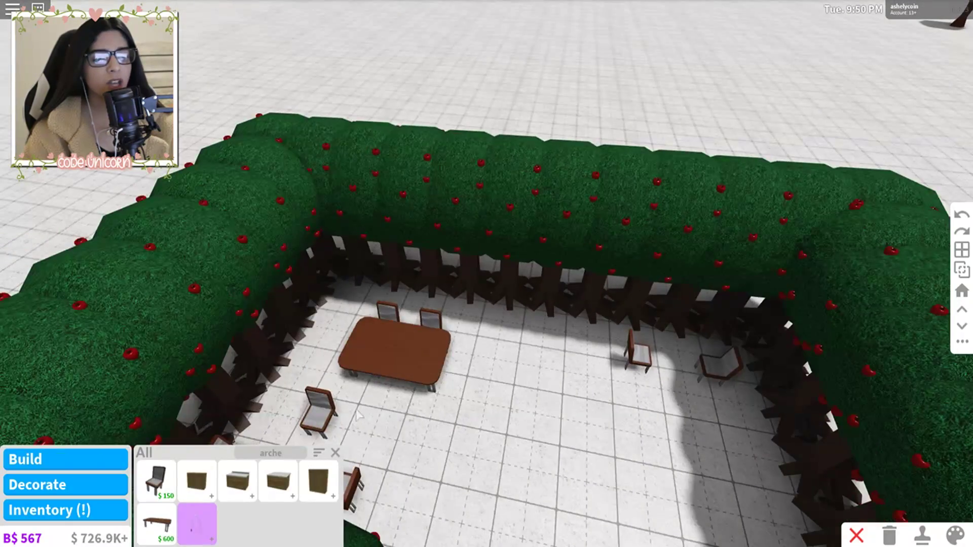
left_click(331, 412)
left_click(410, 374)
left_click(410, 375)
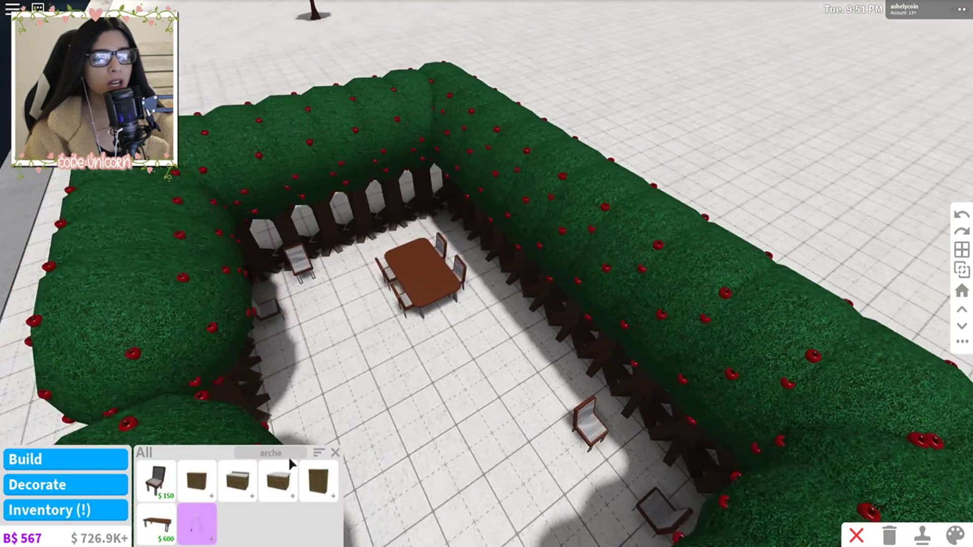
left_click(182, 396)
Add a second dining table beside the first with arched chairs around it
left_click(336, 319)
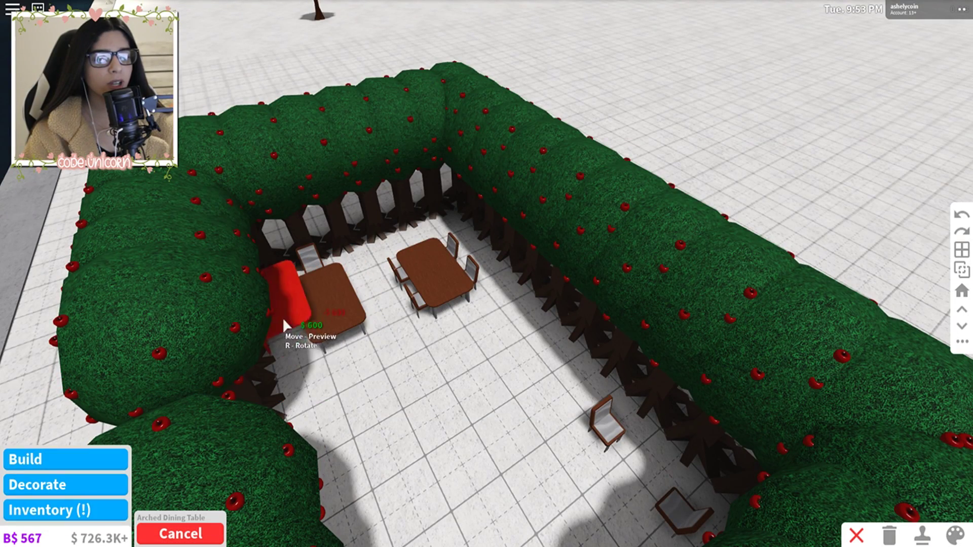
left_click(163, 475)
left_click(282, 363)
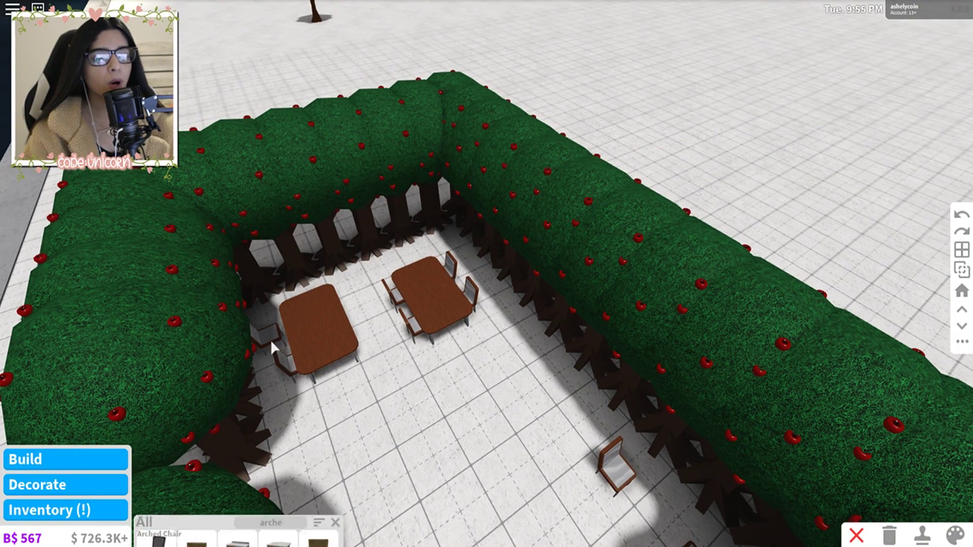
left_click(351, 317)
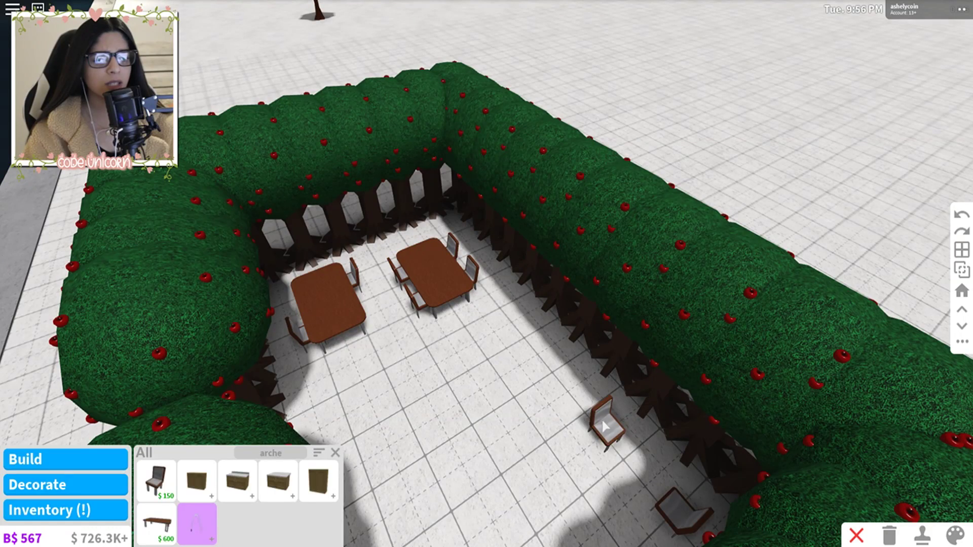
left_click(156, 481)
left_click(292, 304)
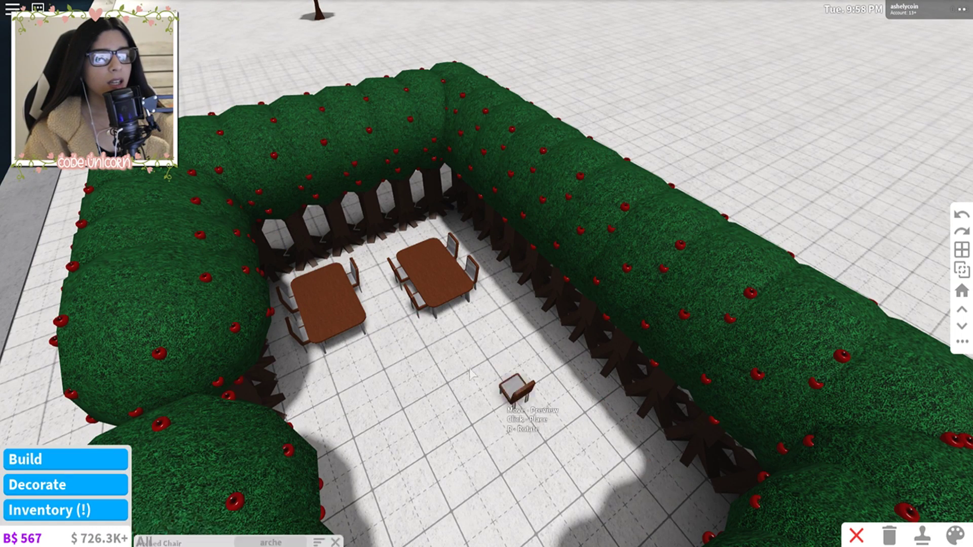
left_click(229, 486)
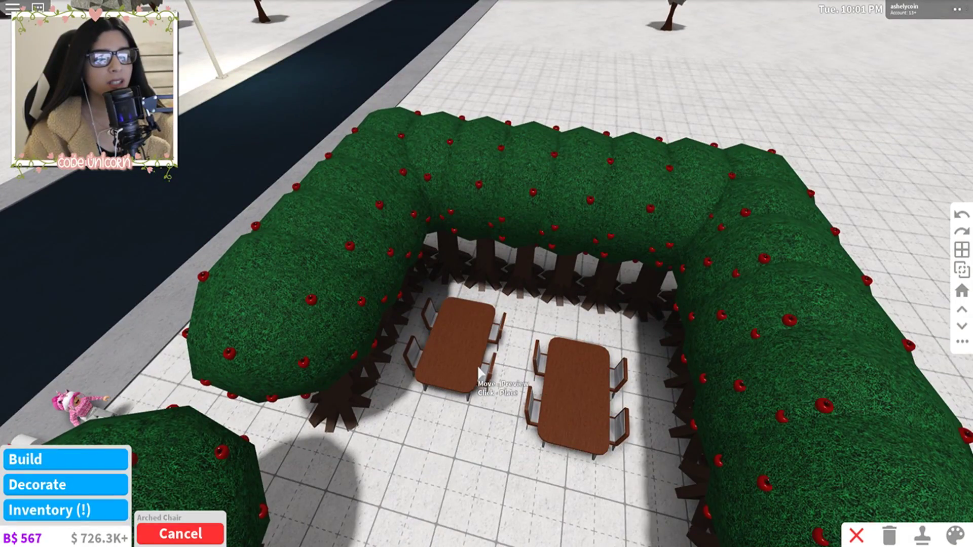
Pick up the right-hand table and rotate it to a new orientation
left_click(481, 375)
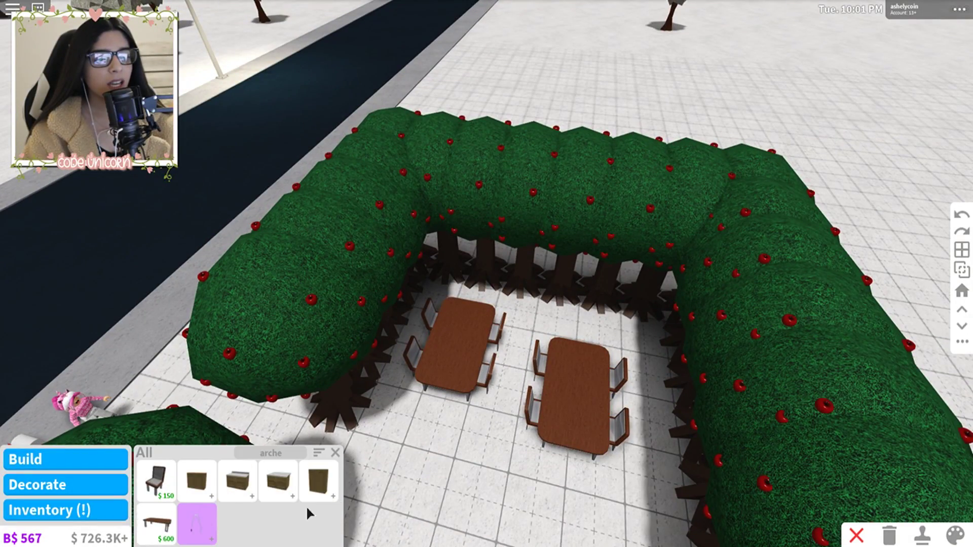
left_click(306, 505)
key("r")
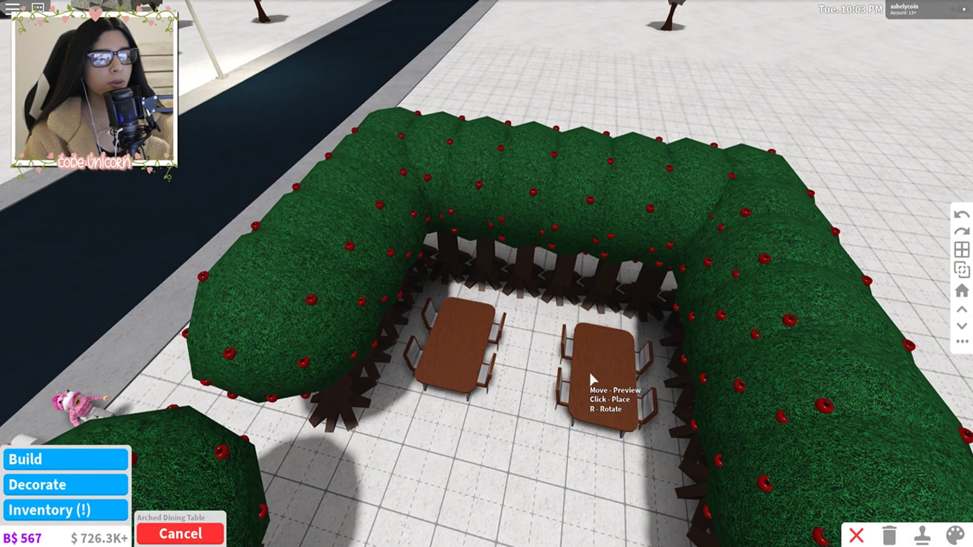
mouse_move(197, 480)
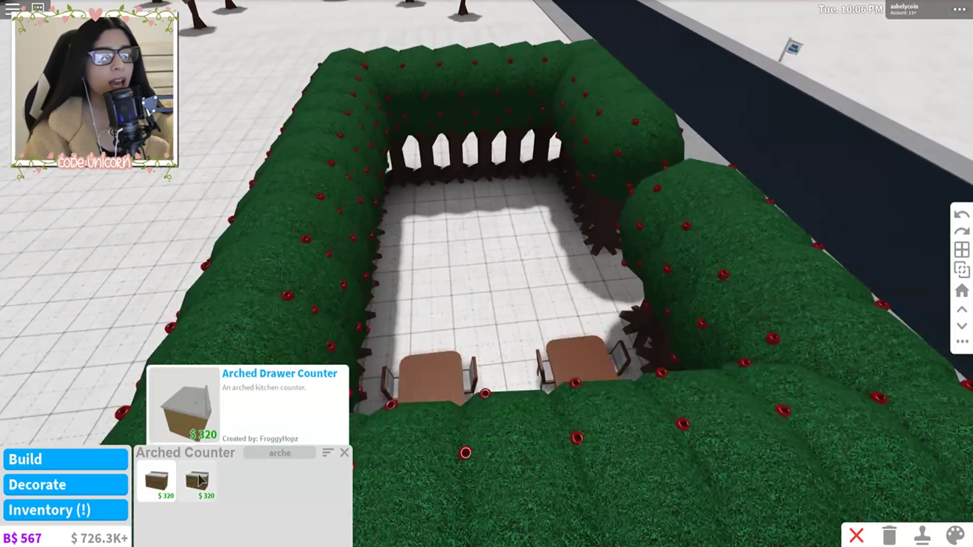
Set an Arched Drawer Counter and plain Arched Counters against the back trees
left_click(237, 480)
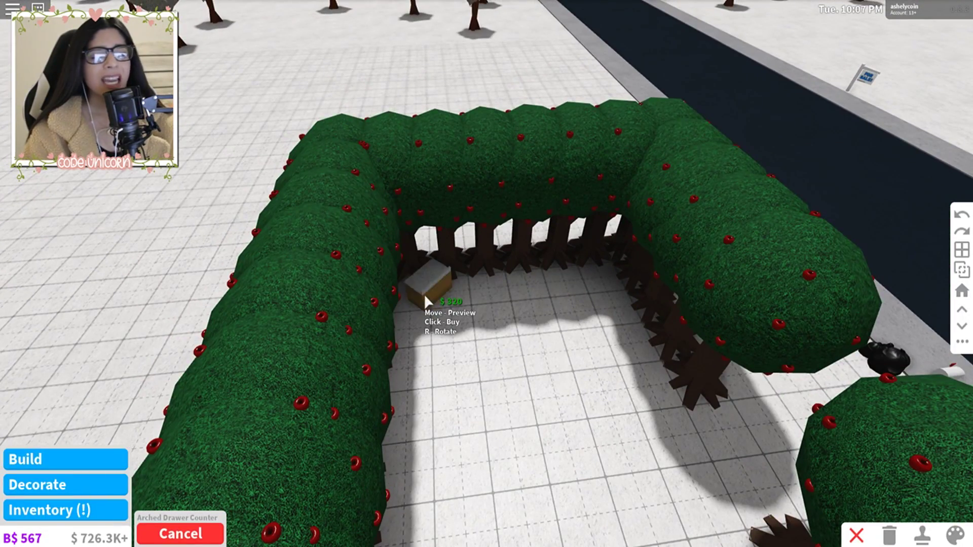
left_click(424, 294)
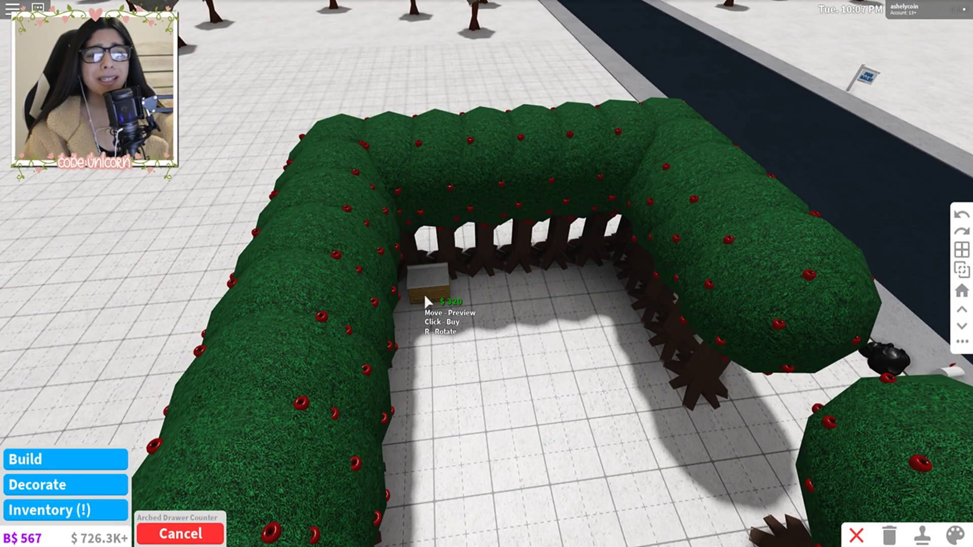
left_click(182, 532)
left_click(164, 471)
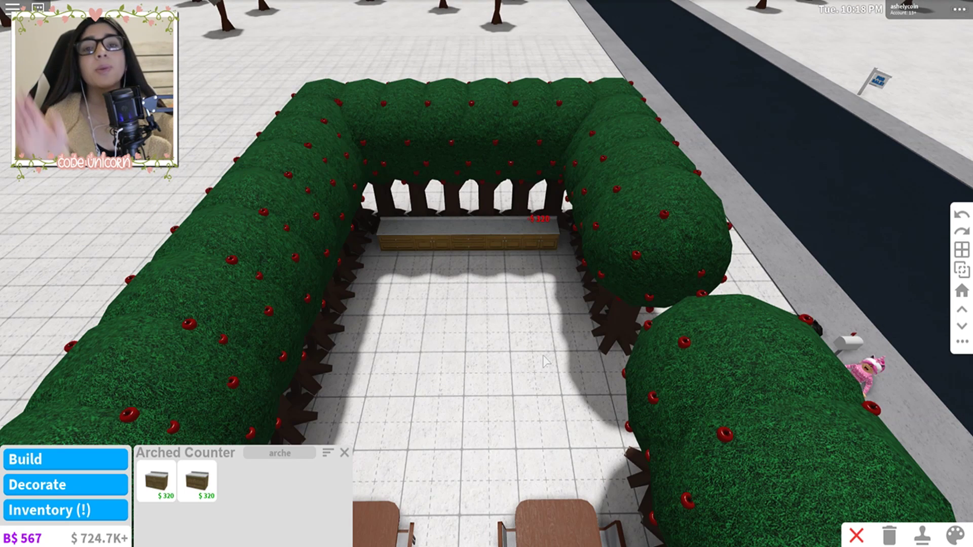
left_click(344, 453)
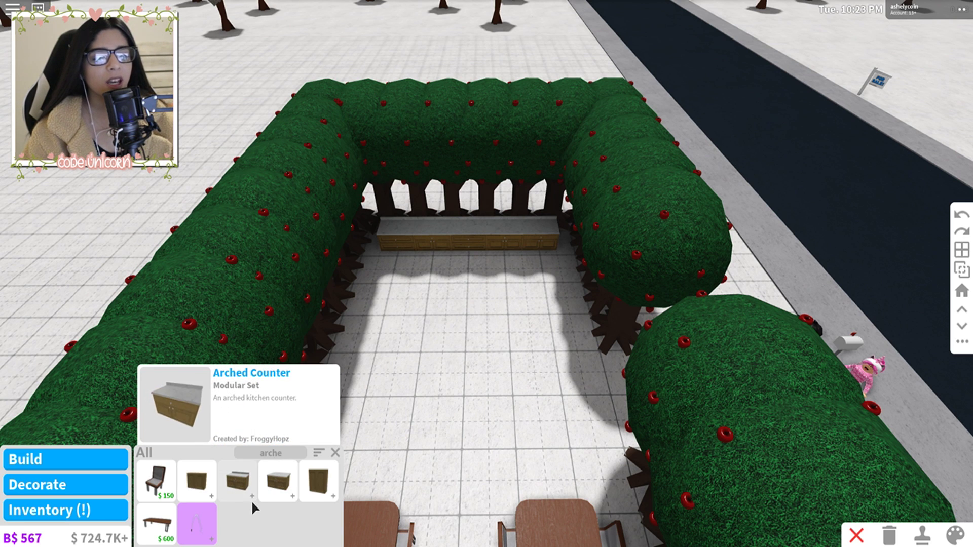
left_click(290, 453)
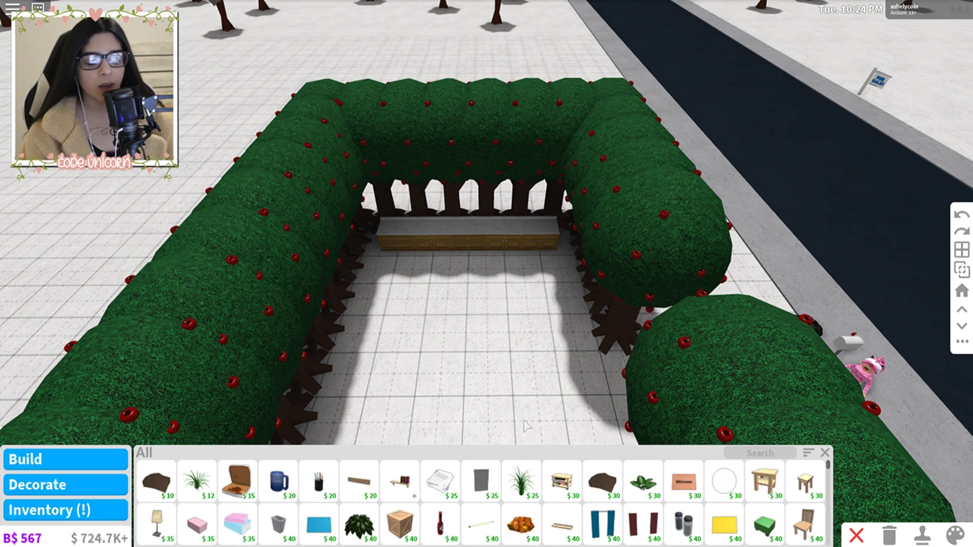
type("aq")
key("BackSpace")
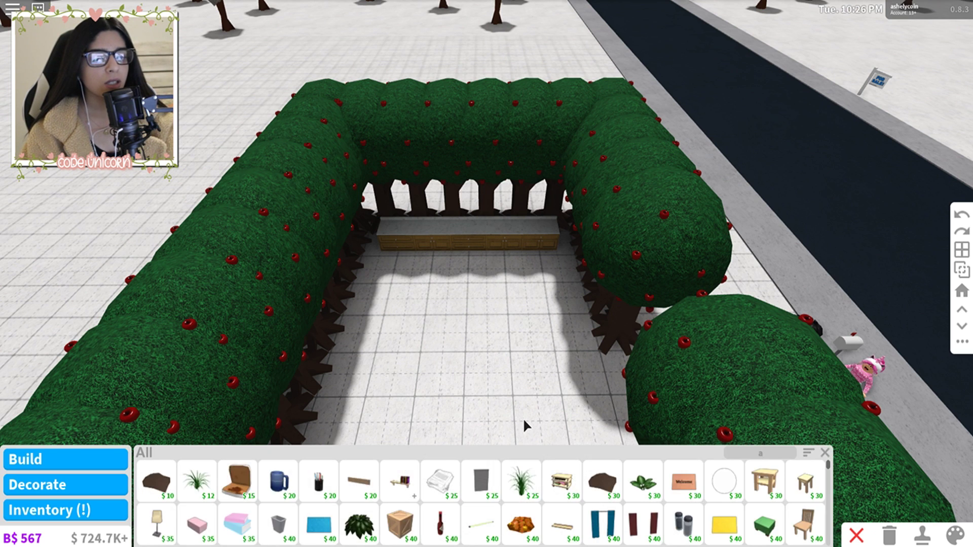
type("w")
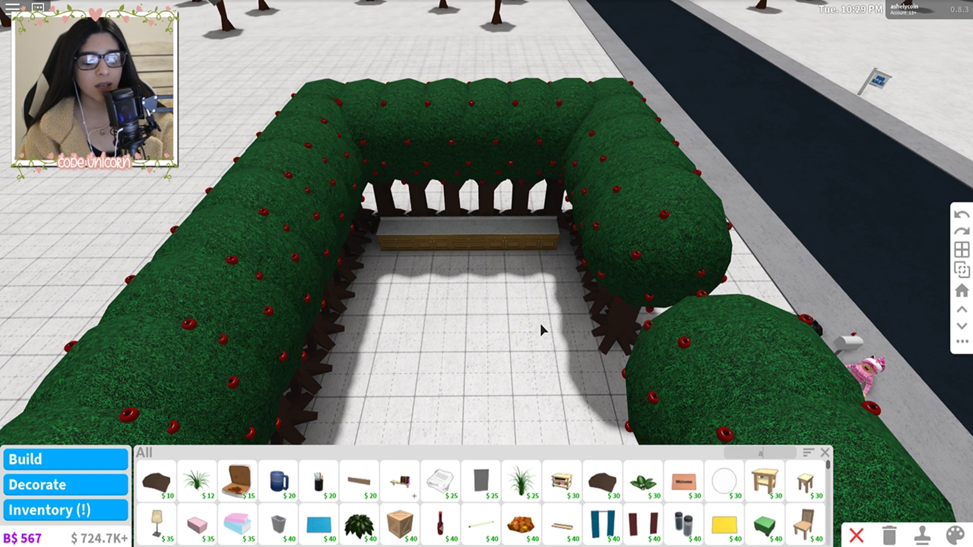
type("z")
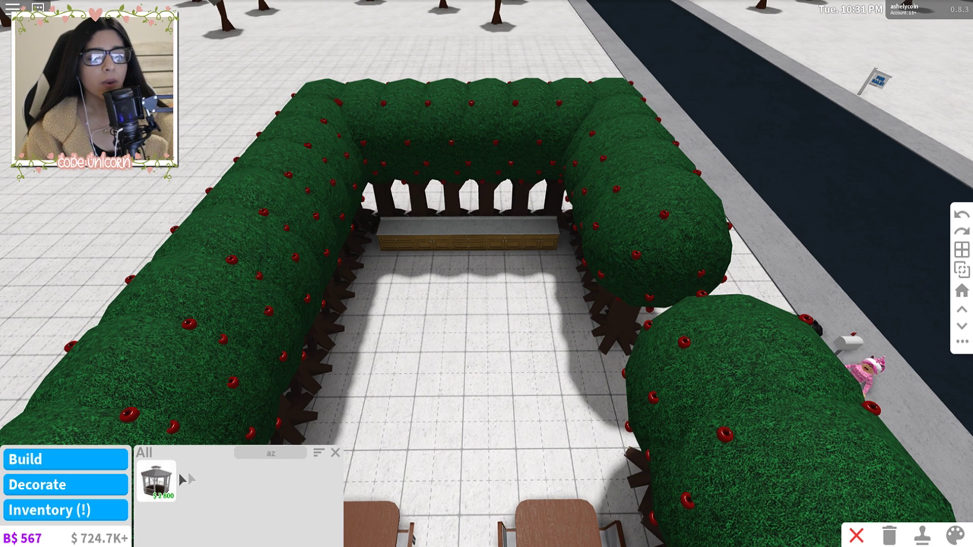
key("BackSpace")
key("BackSpace")
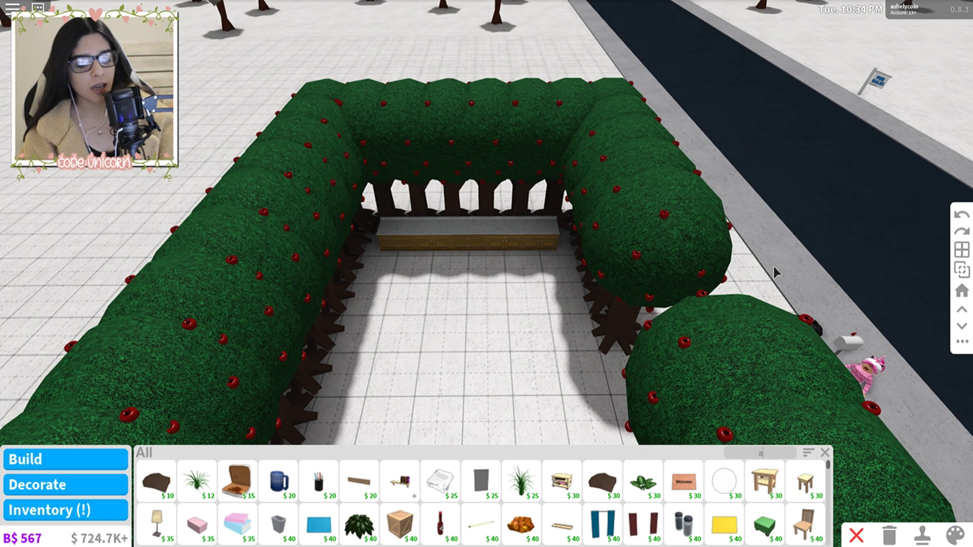
type("ax")
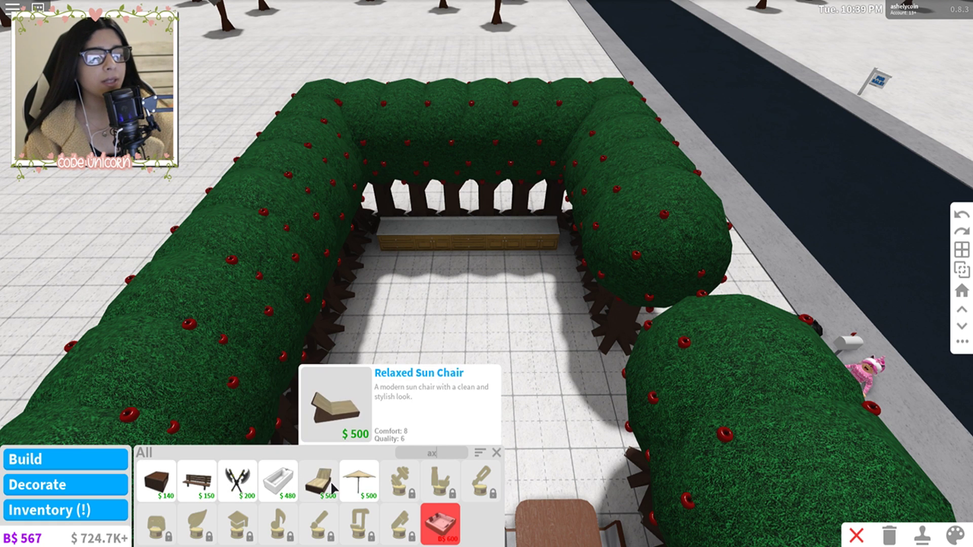
left_click(456, 450)
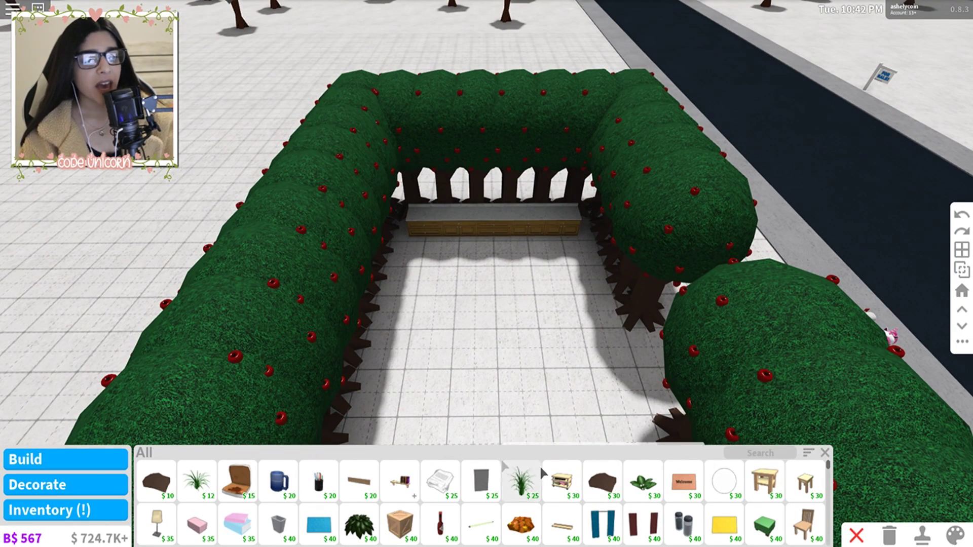
left_click(784, 451)
type("as")
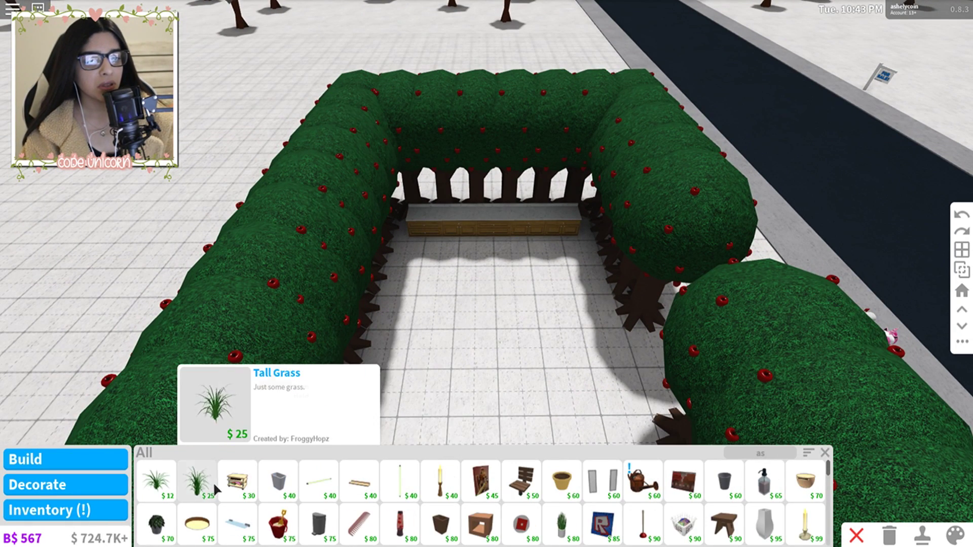
type("s")
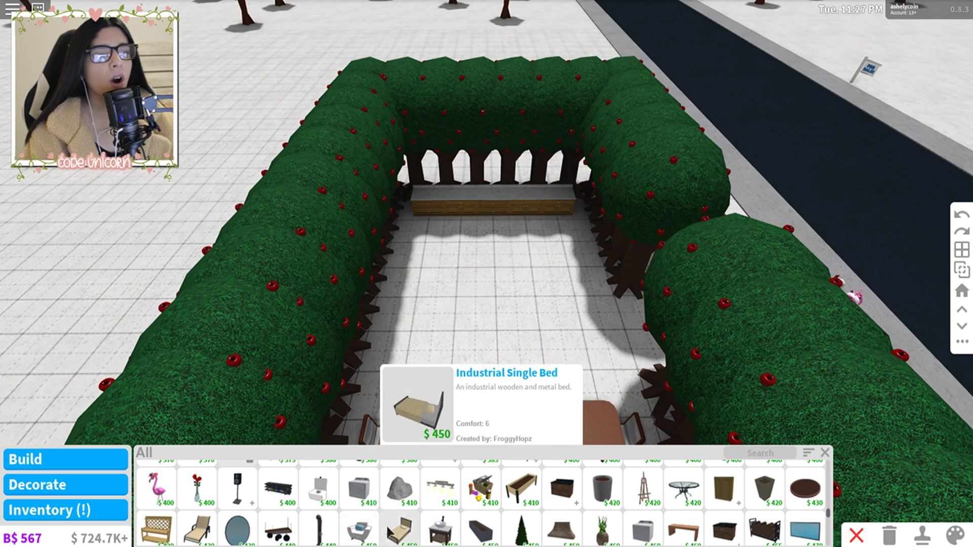
Place two Ample Floor Plants under the trees, one in the far corner, then cancel
left_click(601, 530)
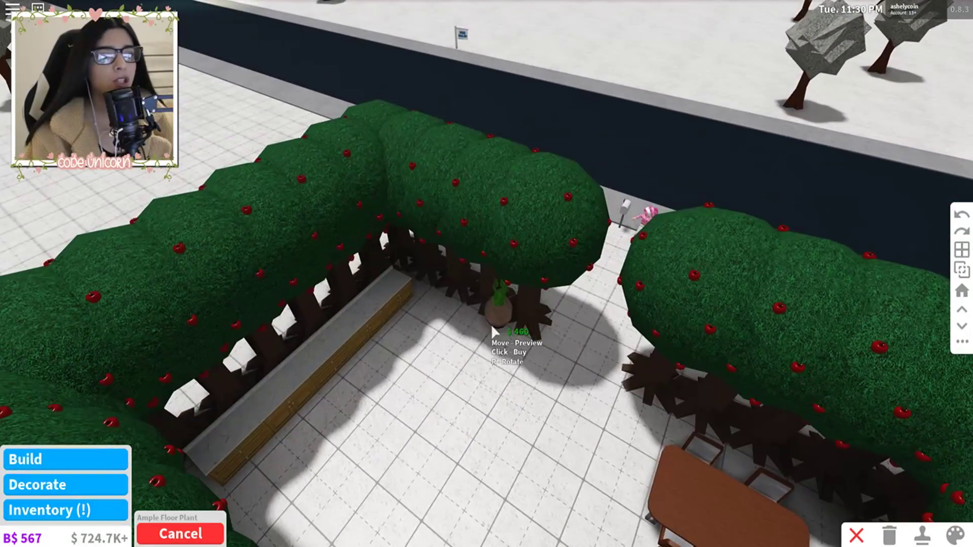
left_click(493, 326)
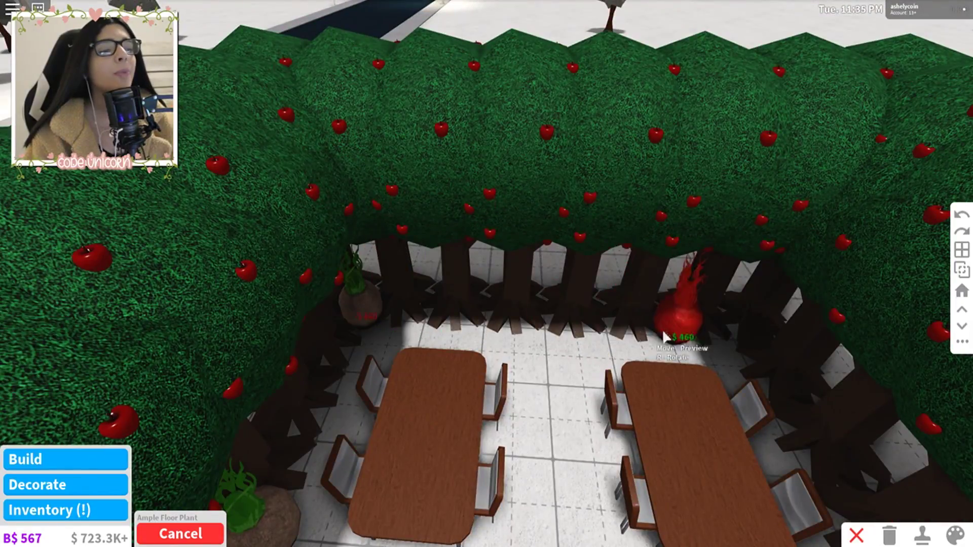
left_click(717, 338)
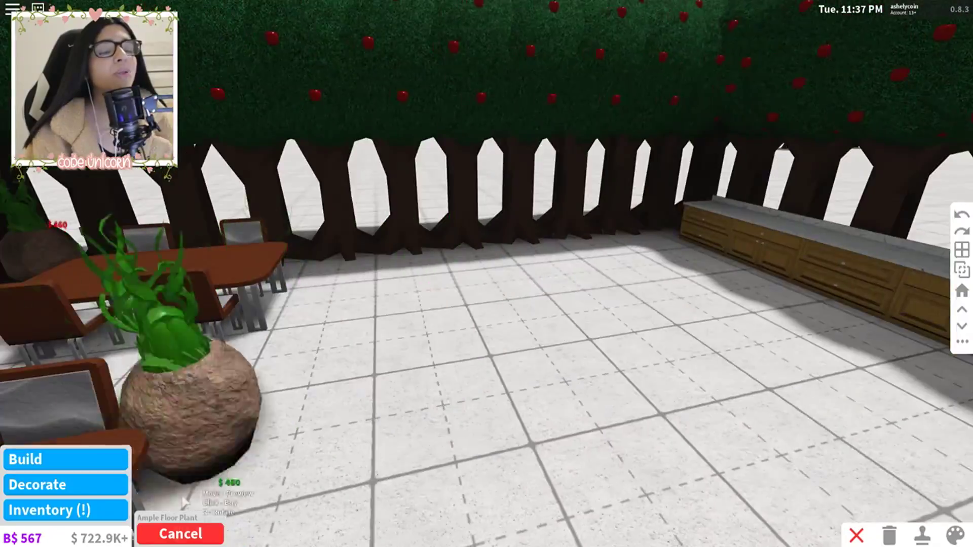
left_click(181, 533)
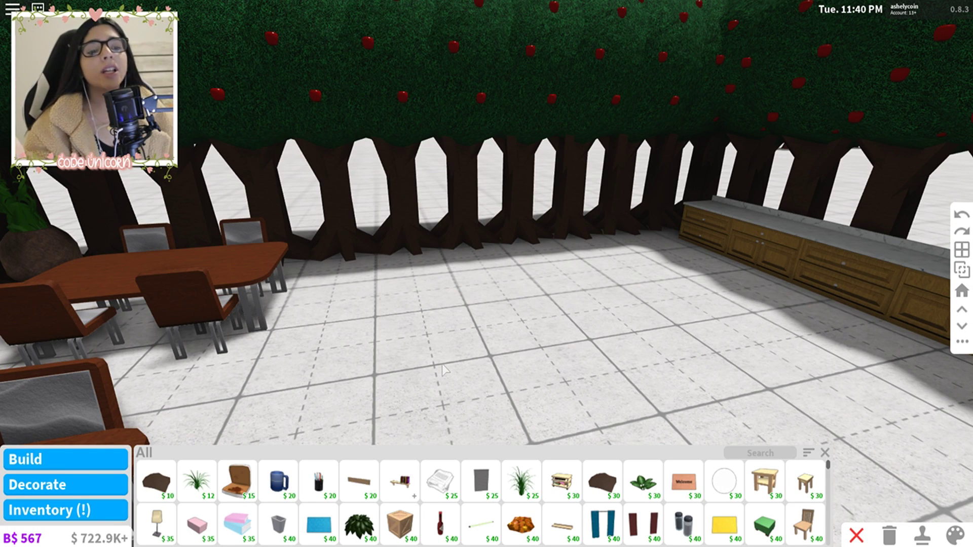
scroll(380, 502, "down", 5)
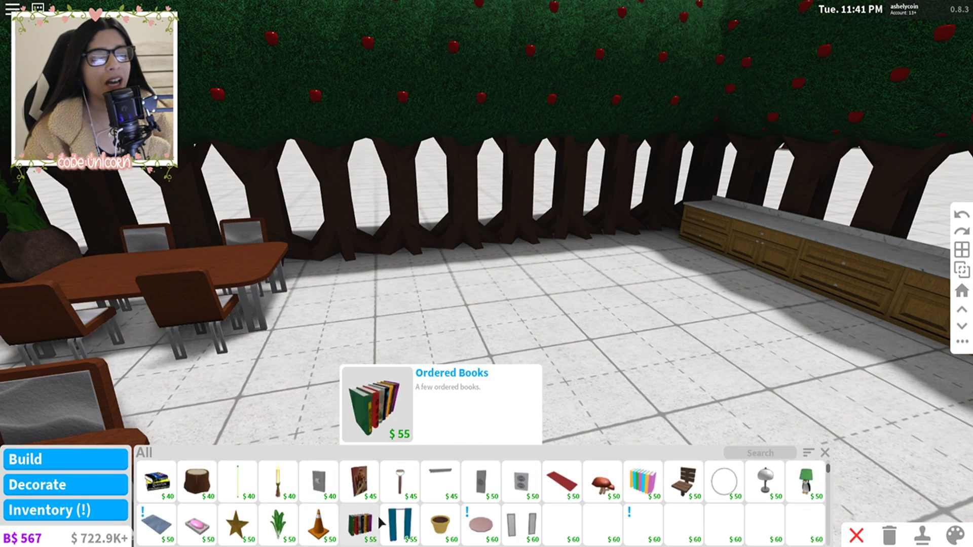
scroll(395, 501, "down", 5)
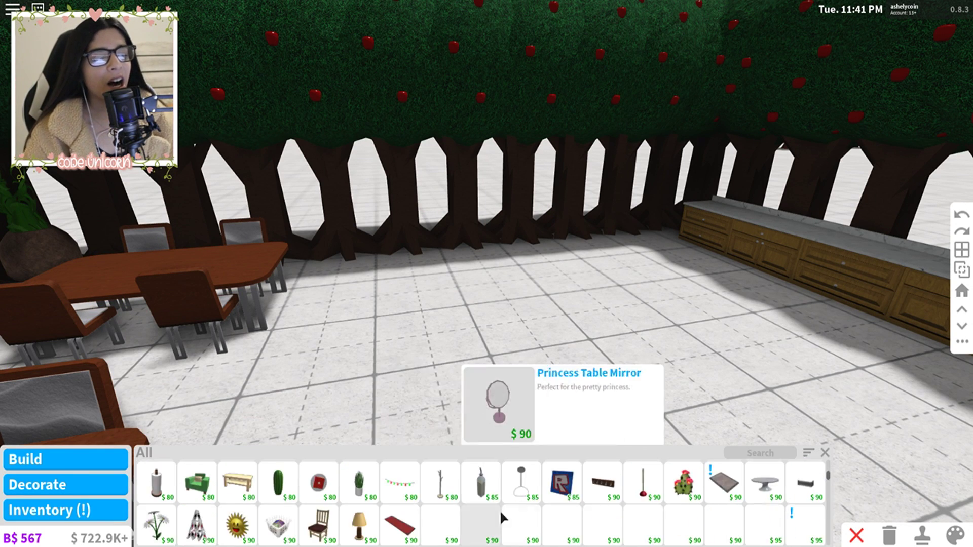
scroll(500, 510, "down", 5)
scroll(532, 502, "down", 3)
scroll(547, 502, "down", 3)
scroll(559, 501, "down", 3)
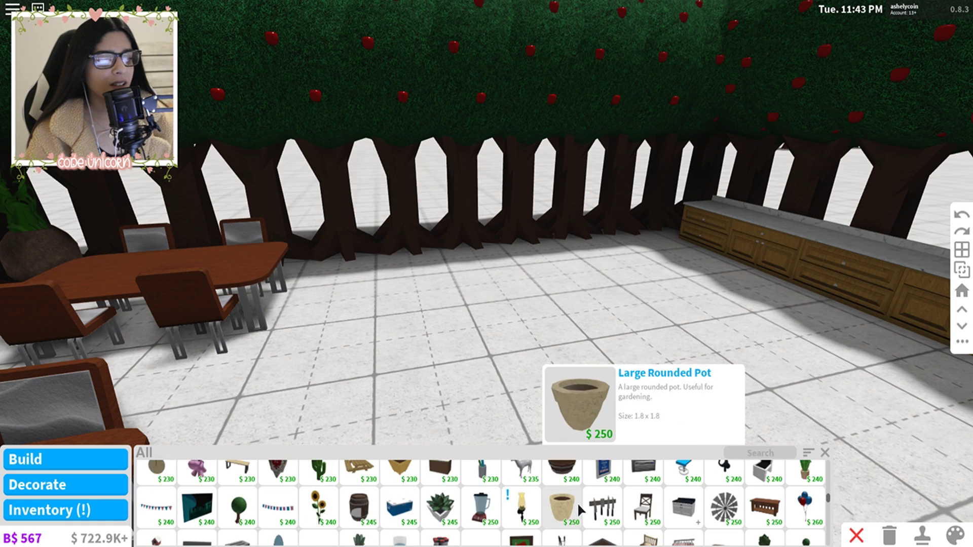
scroll(565, 500, "down", 2)
scroll(566, 499, "down", 3)
scroll(566, 502, "down", 3)
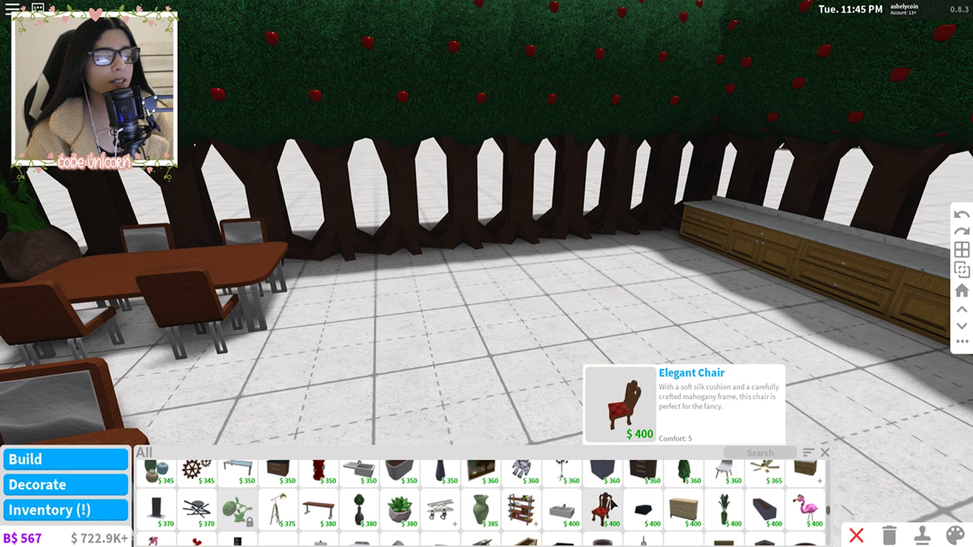
scroll(609, 498, "down", 2)
scroll(613, 496, "down", 2)
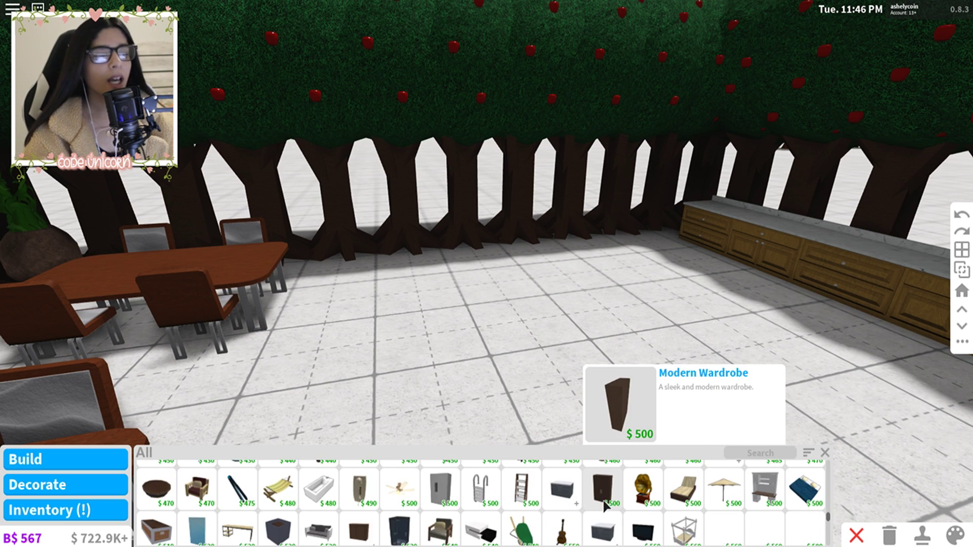
scroll(611, 502, "down", 1)
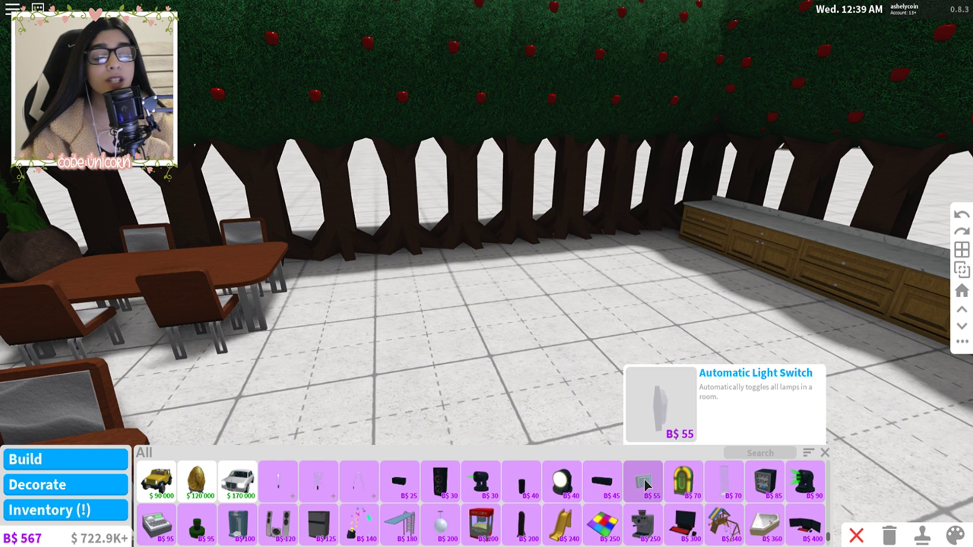
Close the All catalogue and switch to the Lighting category
left_click(825, 454)
left_click(442, 538)
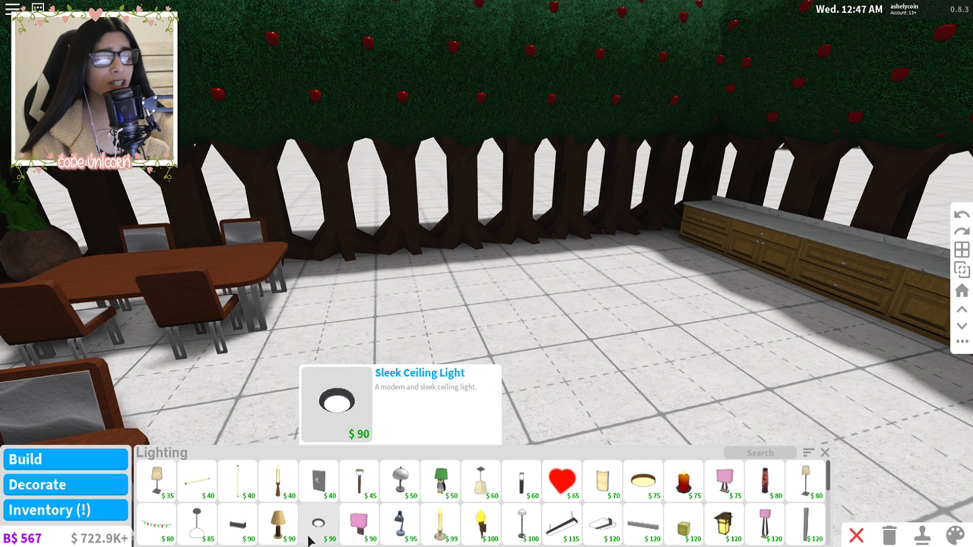
scroll(213, 524, "down", 1)
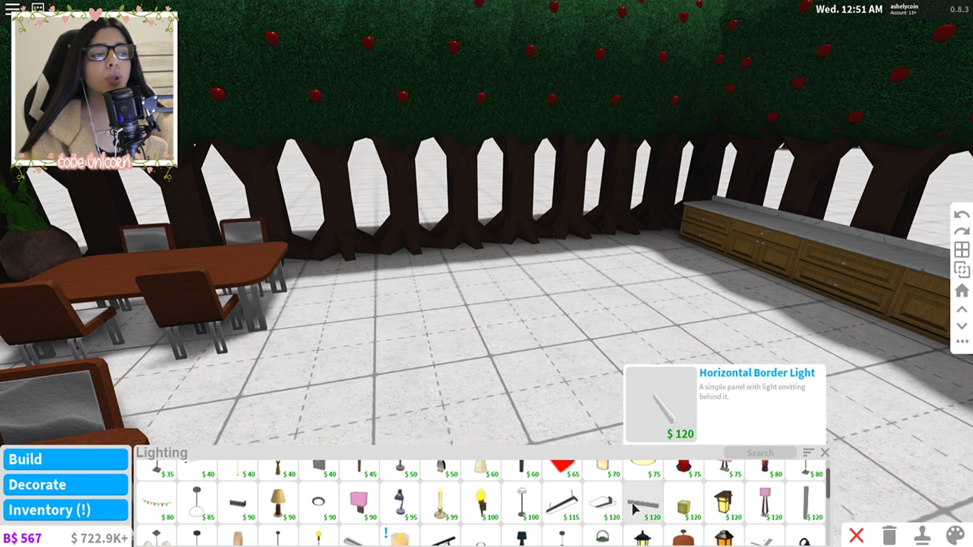
scroll(816, 503, "down", 1)
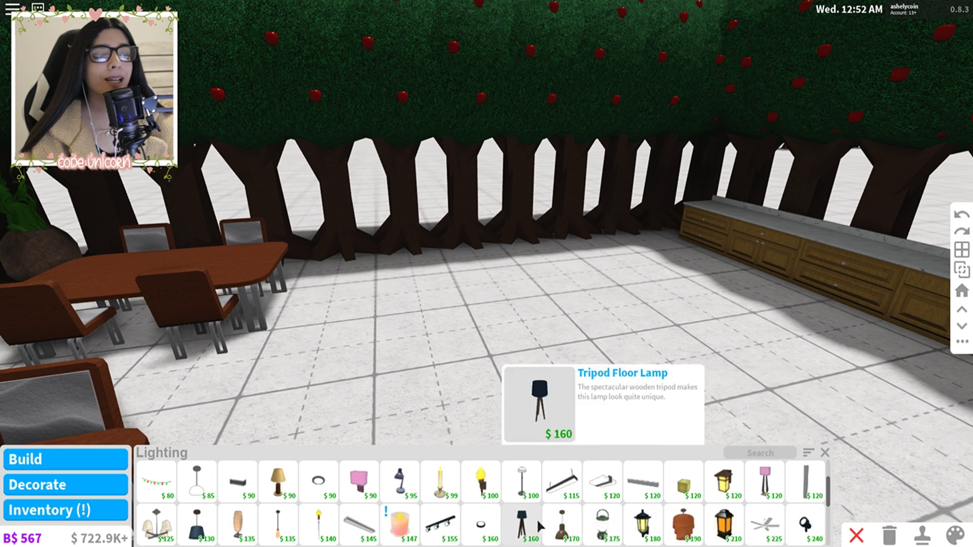
scroll(228, 517, "down", 1)
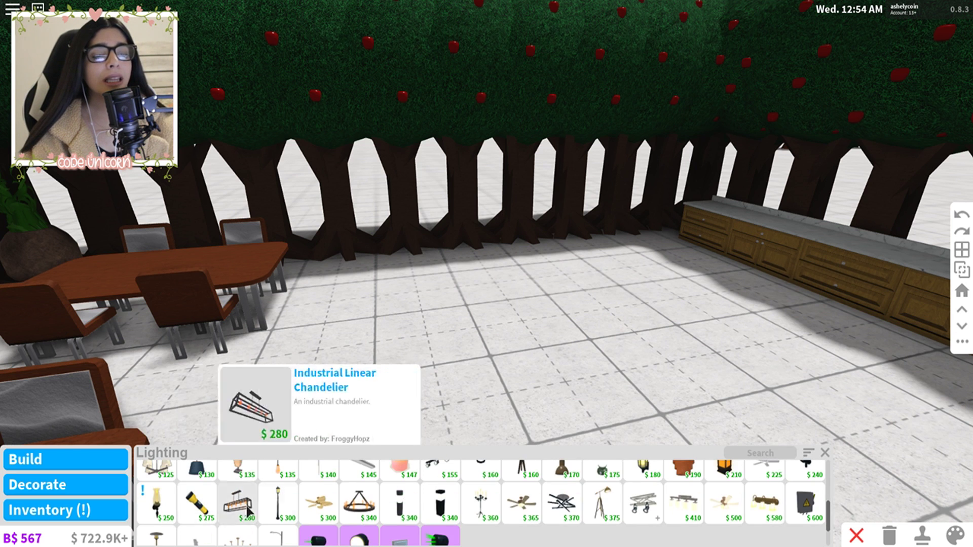
scroll(786, 492, "down", 1)
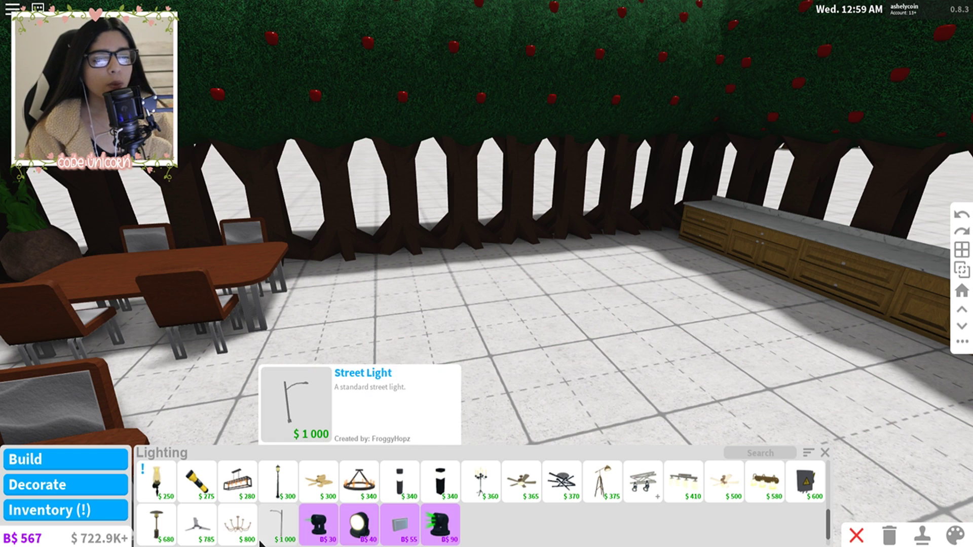
Hang Antique Chandeliers over the table, the counter and mid-room, adjusting the view
left_click(238, 524)
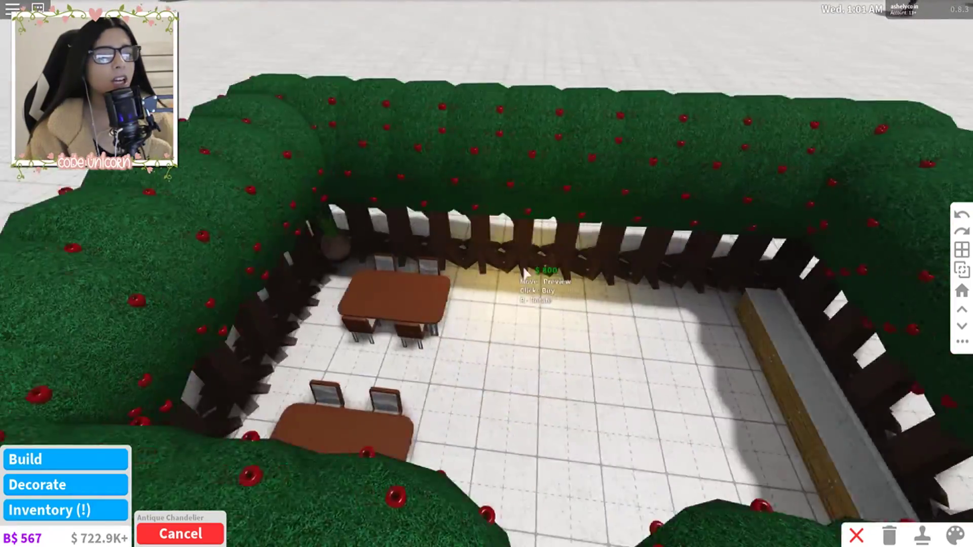
right_click(525, 276)
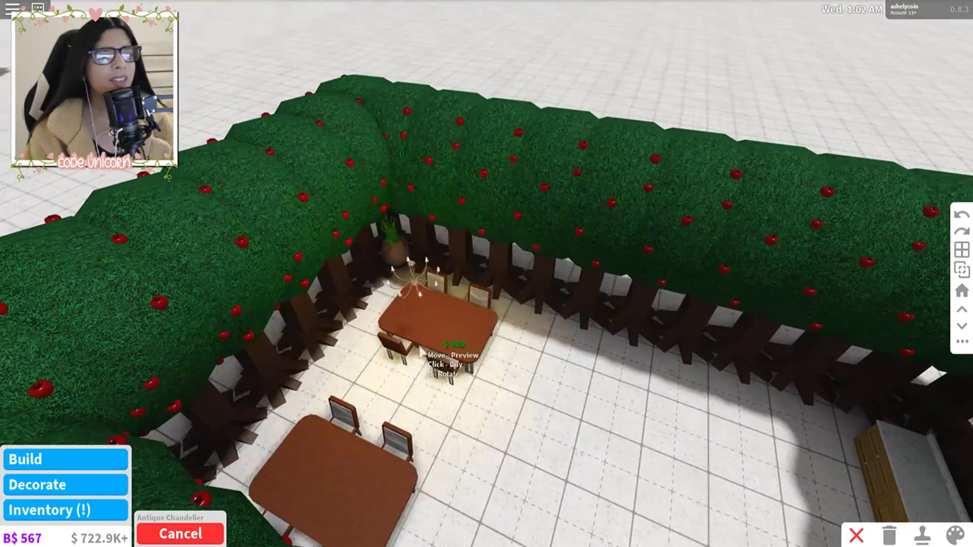
left_click(392, 403)
right_click(486, 304)
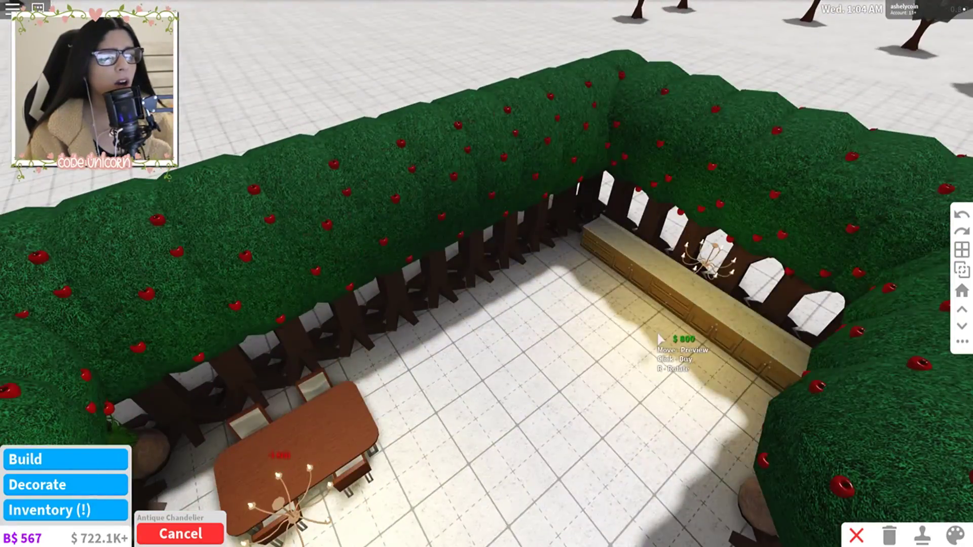
left_click(645, 334)
right_click(645, 334)
left_click(448, 403)
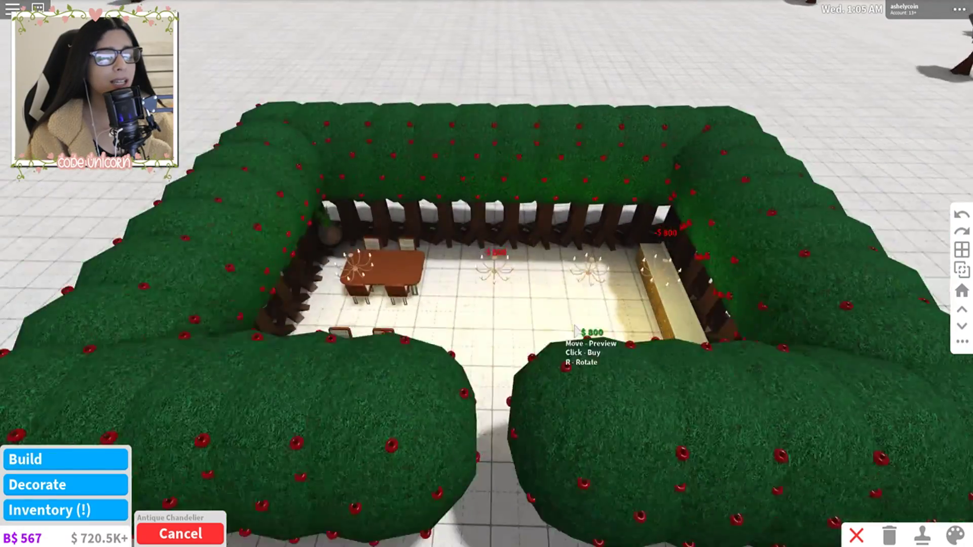
scroll(635, 326, "down", 5)
right_click(634, 318)
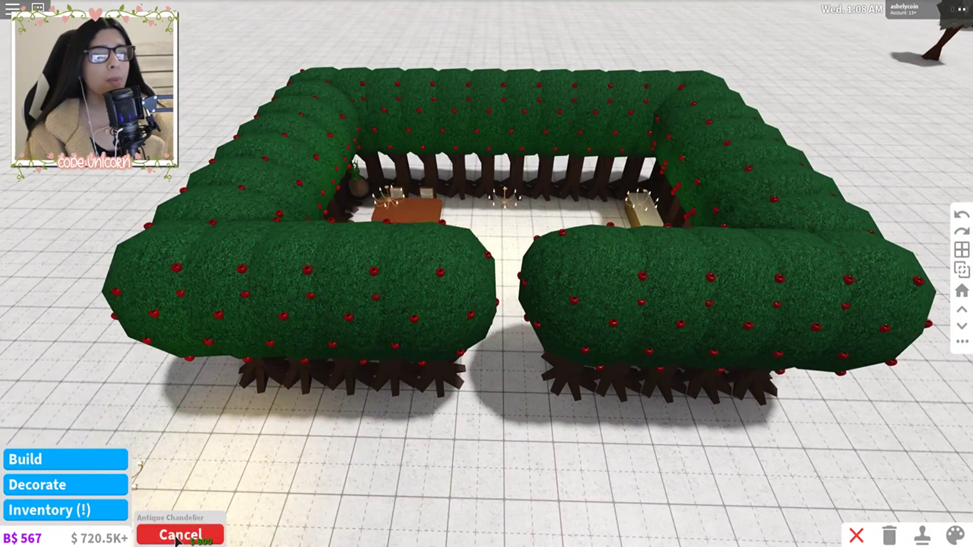
left_click(180, 534)
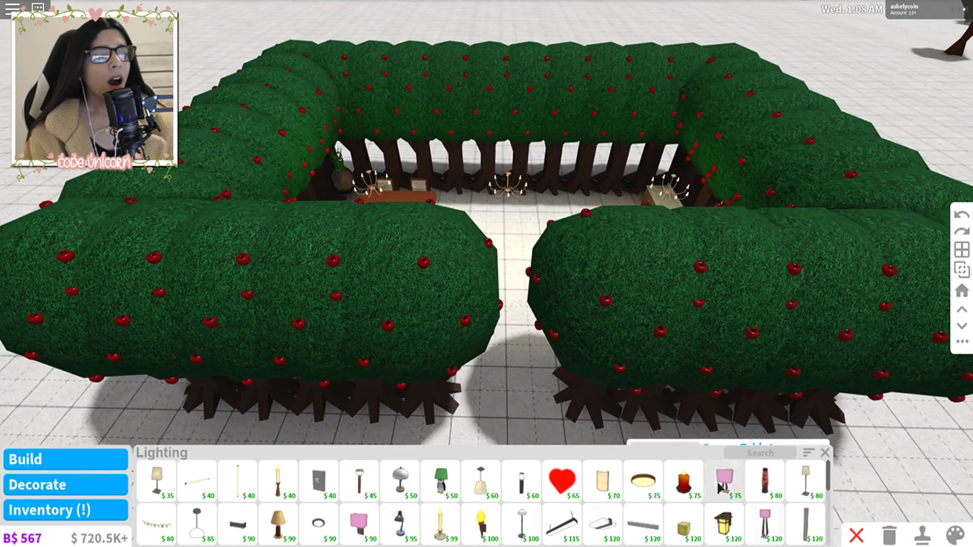
Walk the character into the restaurant and orbit the camera around it
right_click(487, 274)
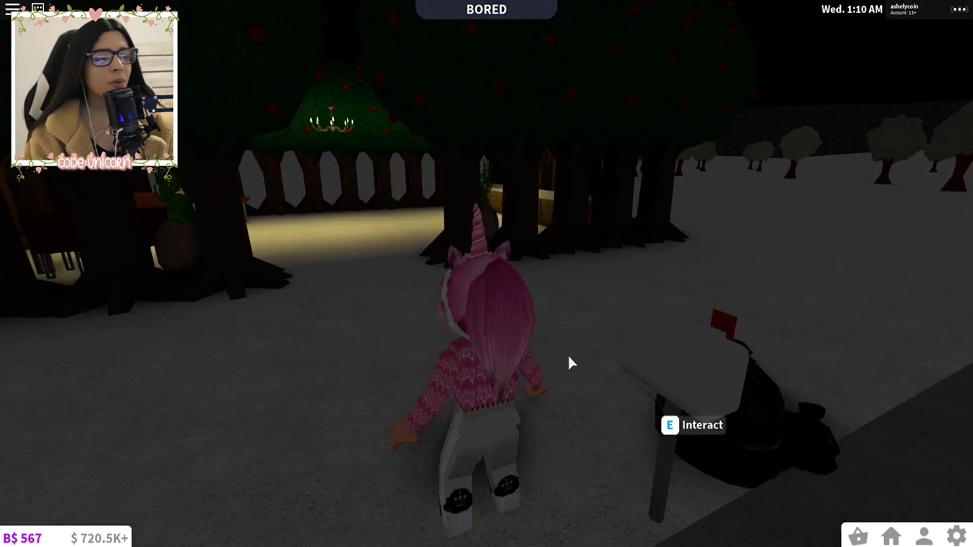
key("w")
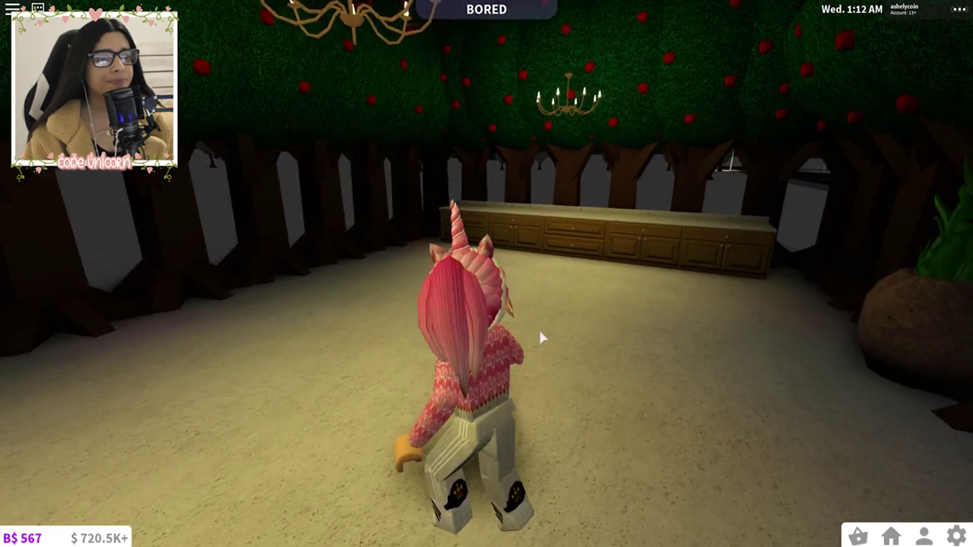
scroll(543, 328, "down", 3)
right_click(532, 335)
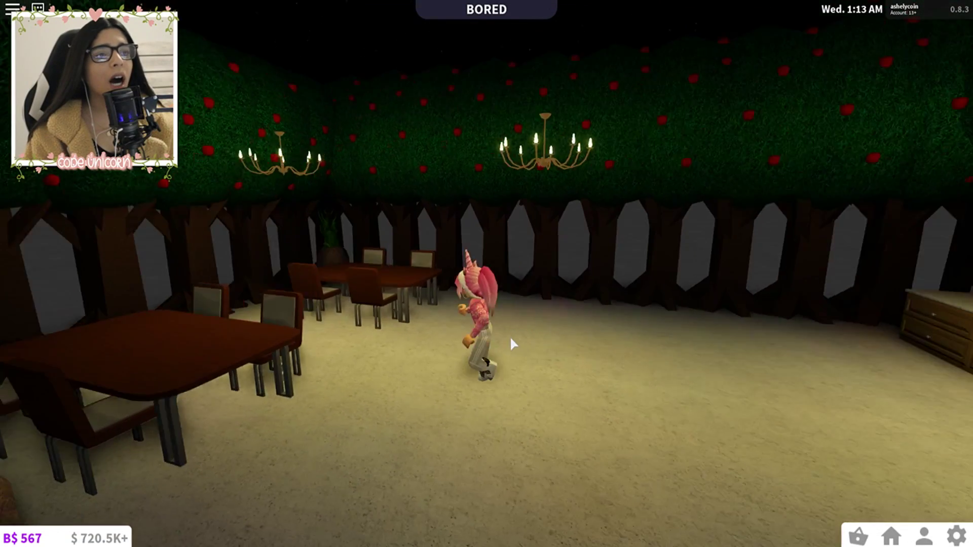
left_click_drag(510, 336, 530, 336)
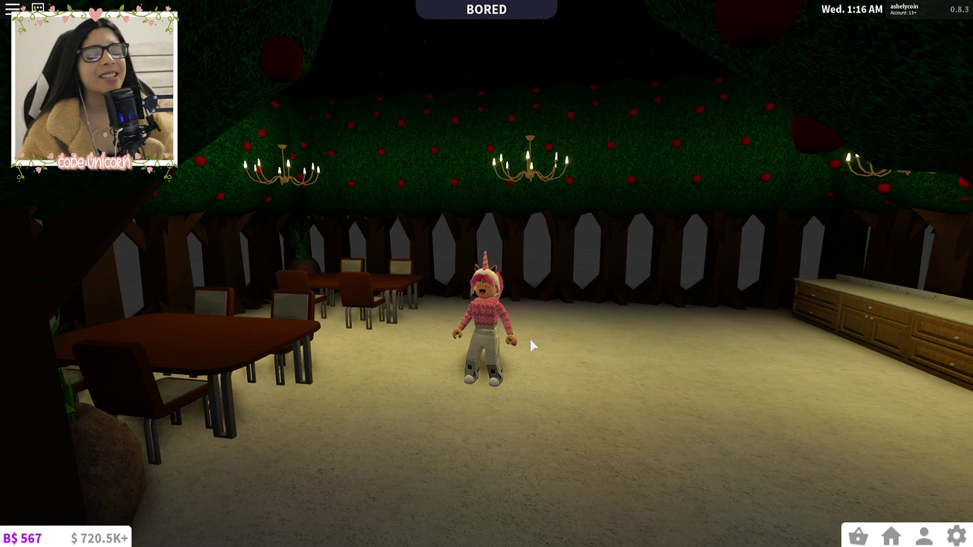
key("s")
scroll(503, 333, "up", 4)
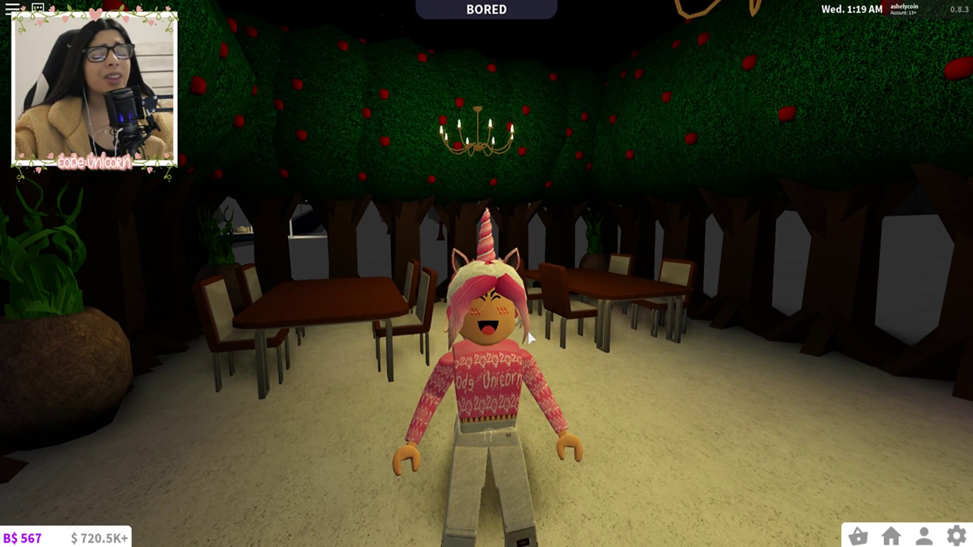
scroll(527, 330, "up", 3)
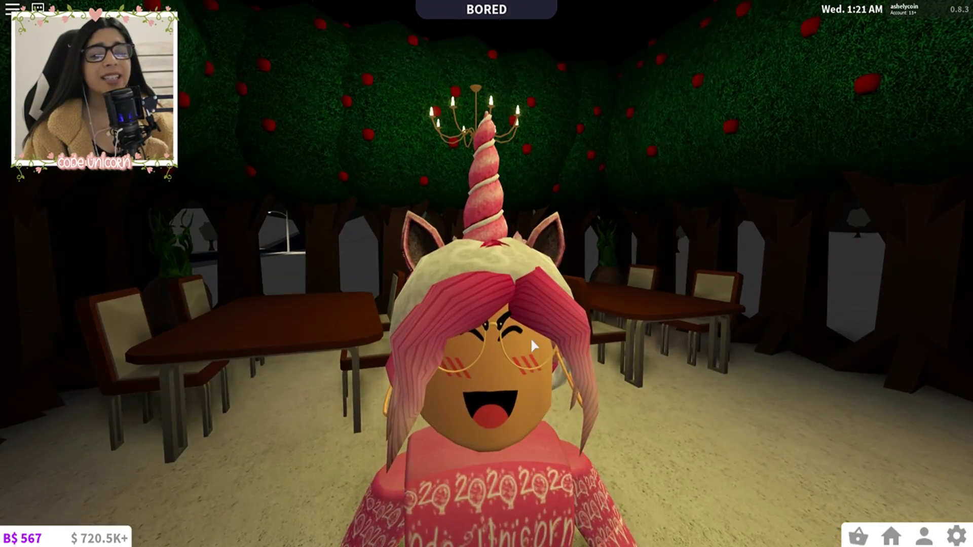
scroll(531, 337, "down", 4)
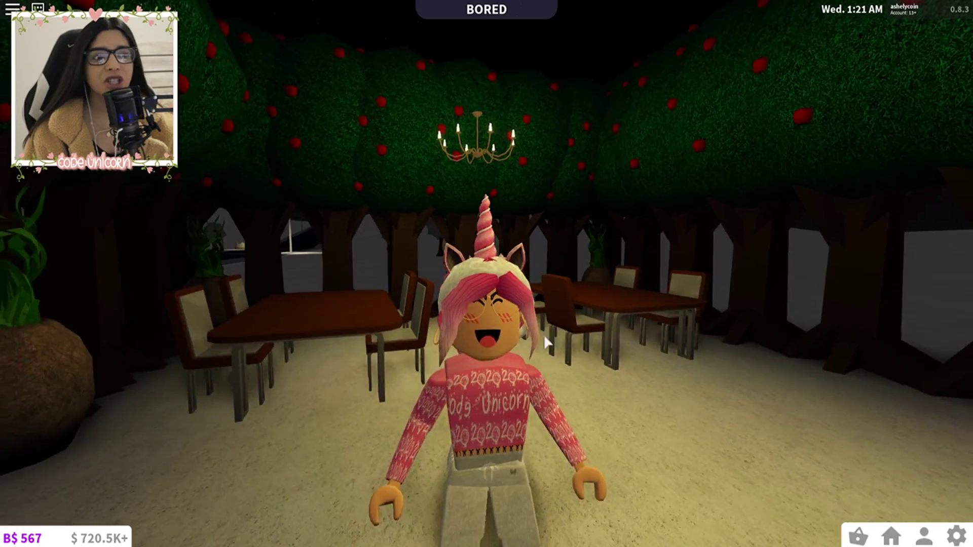
Walk across the room, turn around and head back outside
key("w")
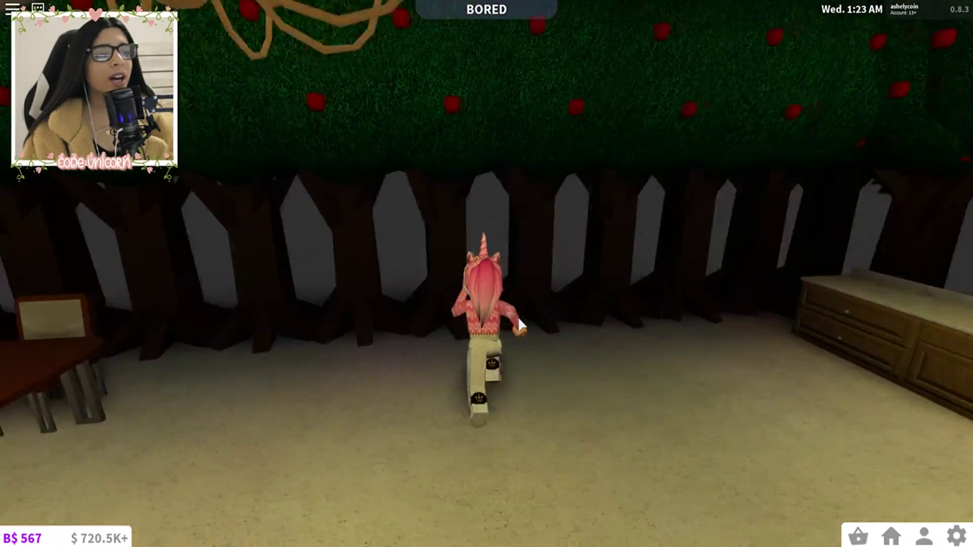
key("s")
scroll(522, 327, "up", 4)
key("w")
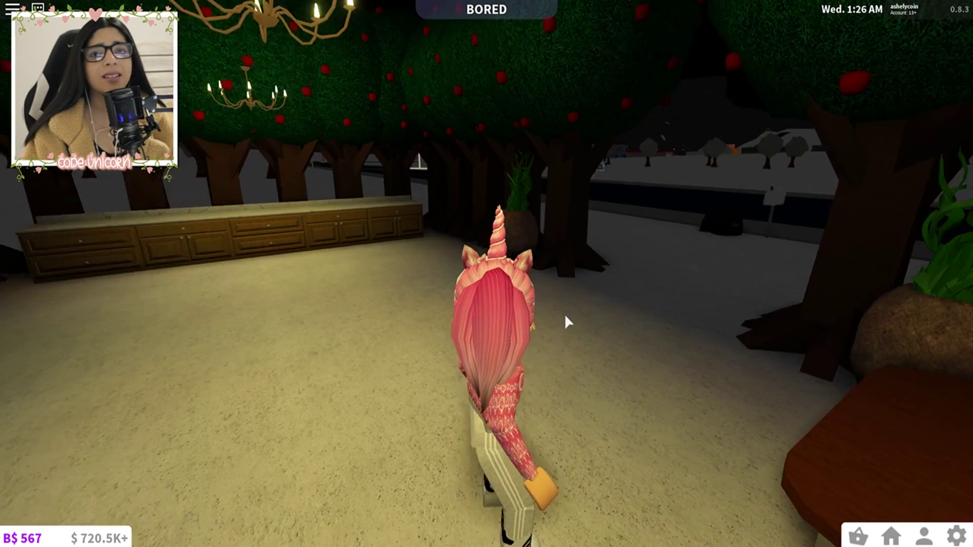
key("s")
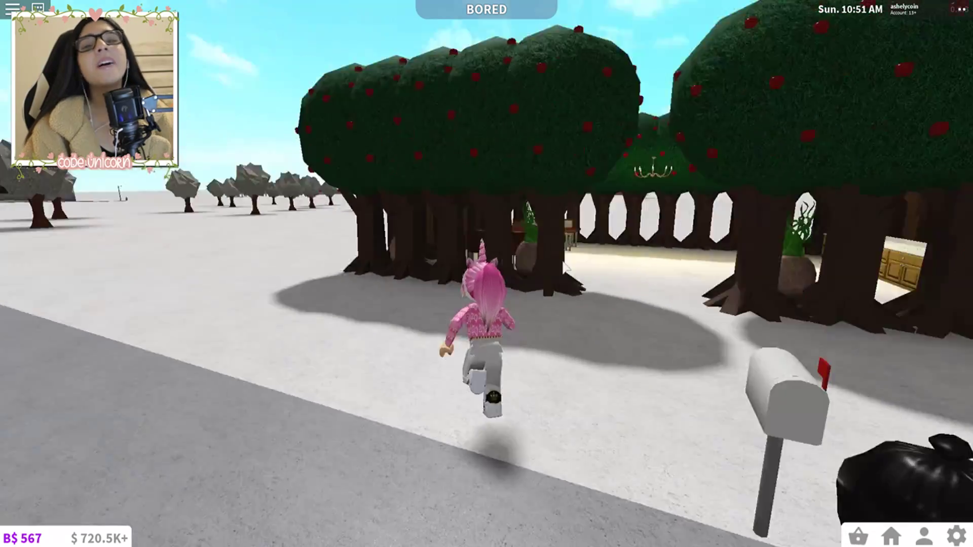
Dismiss the Throw Party prompt, then buy the B$25 mood boost from Bored to Great
left_click(891, 537)
left_click(729, 532)
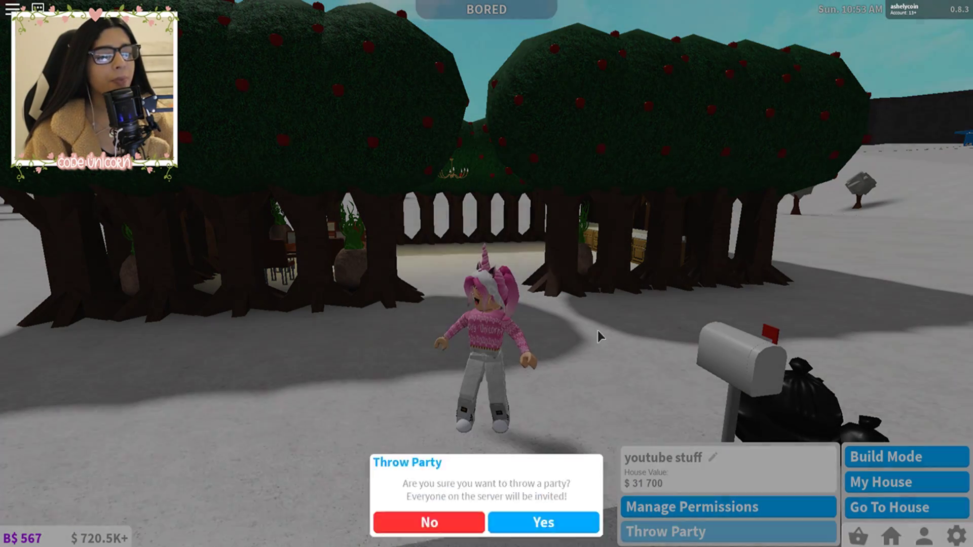
left_click(543, 541)
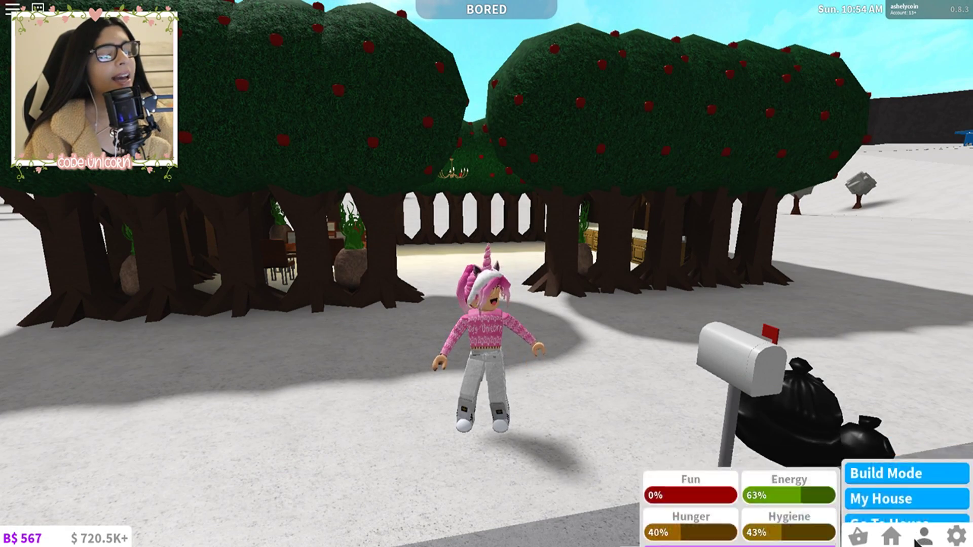
left_click(923, 536)
left_click(741, 532)
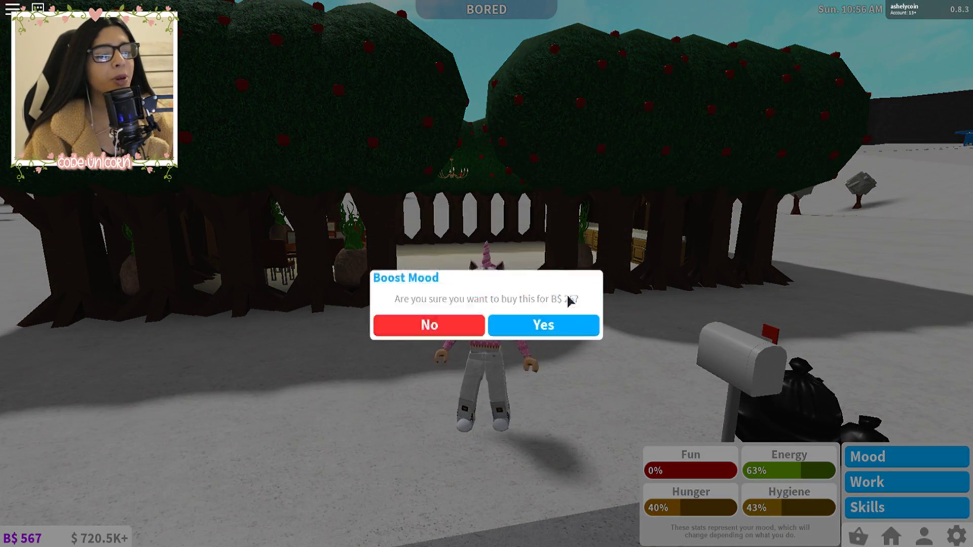
left_click(543, 324)
Walk to an apple tree and take an apple from it
key("w")
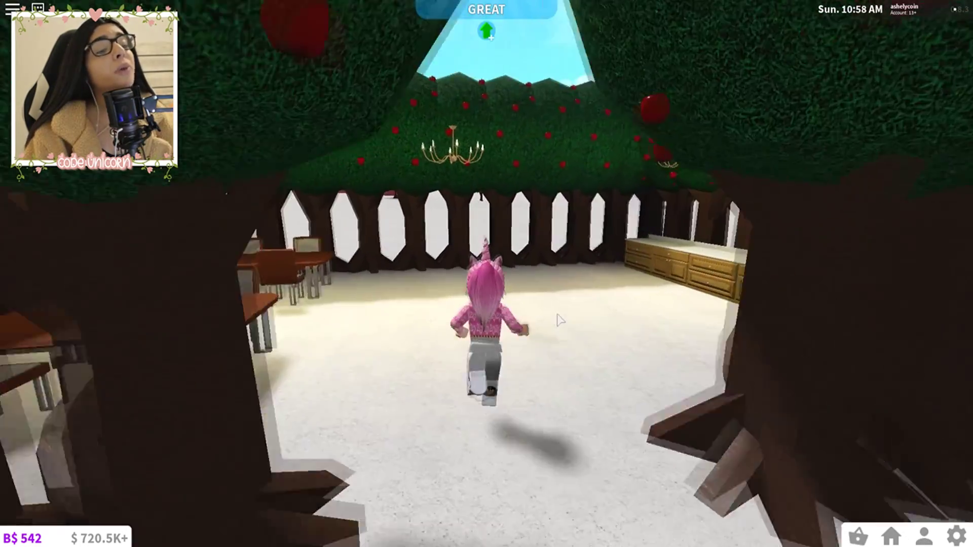
key("w")
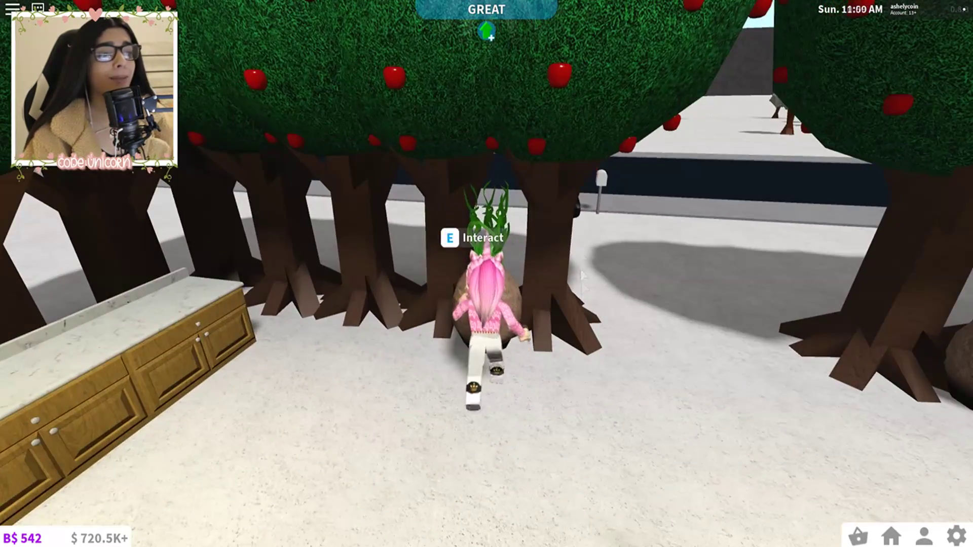
key("e")
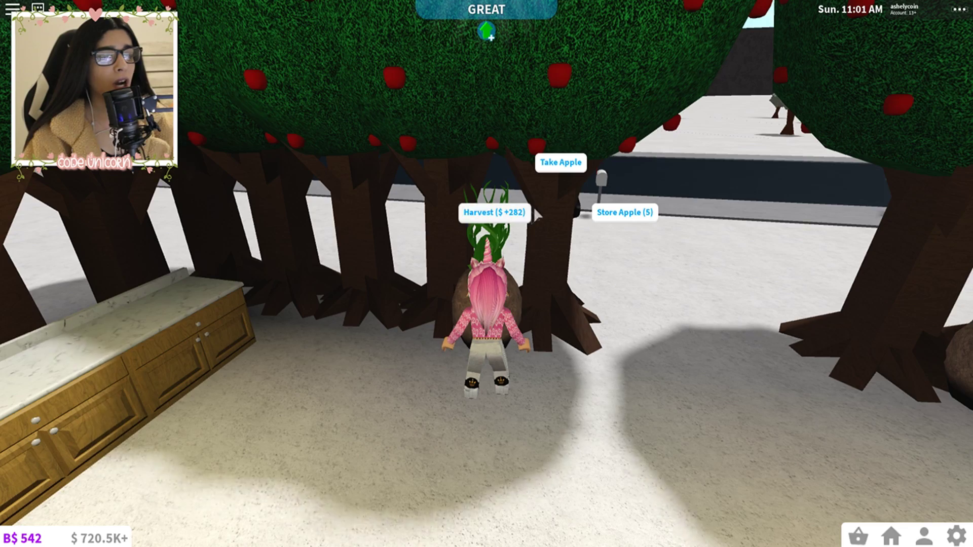
left_click(560, 162)
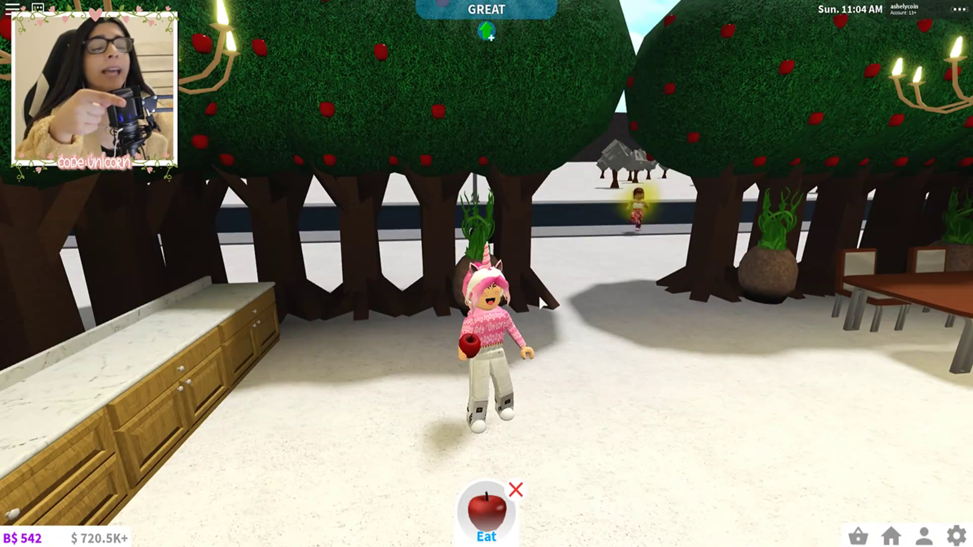
Switch to a serving tray and store the tree's apples on it
key("w")
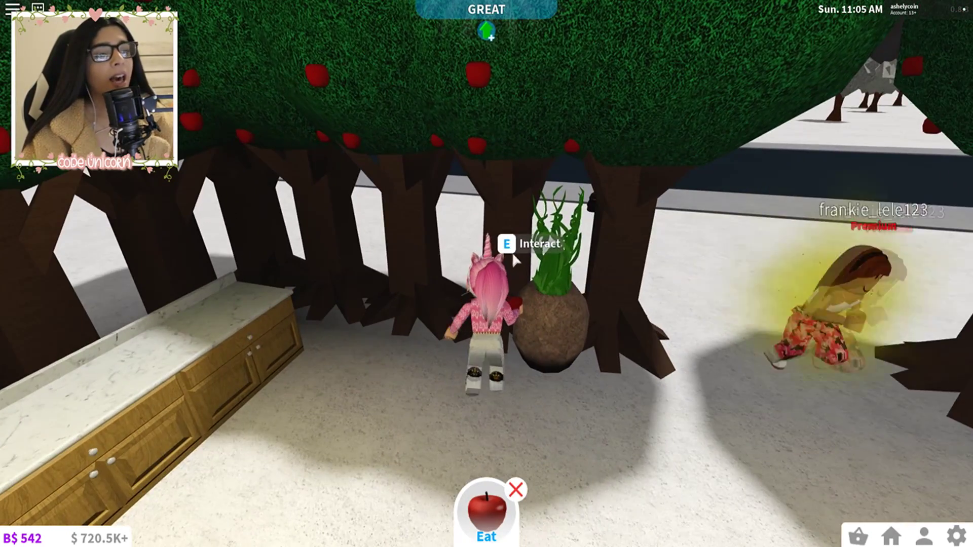
key("e")
left_click(513, 206)
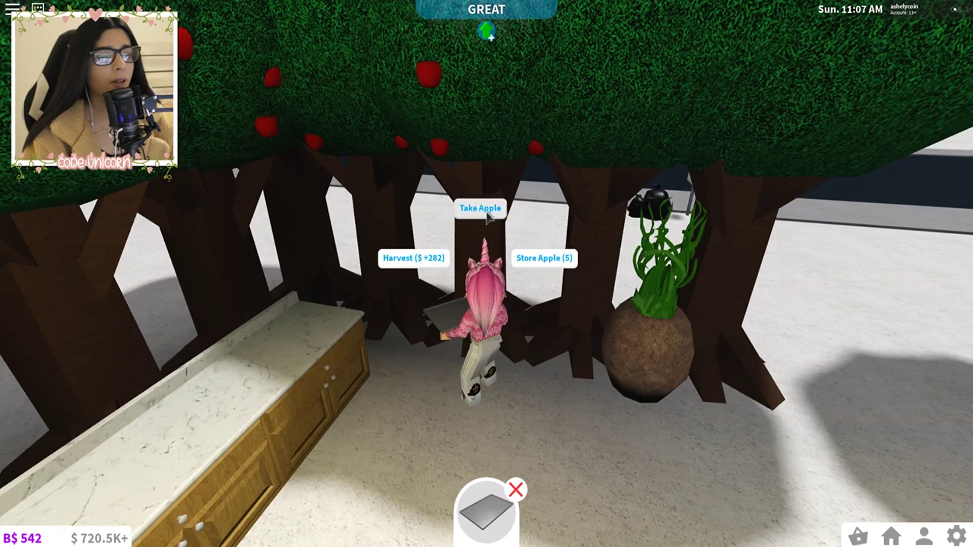
left_click(480, 208)
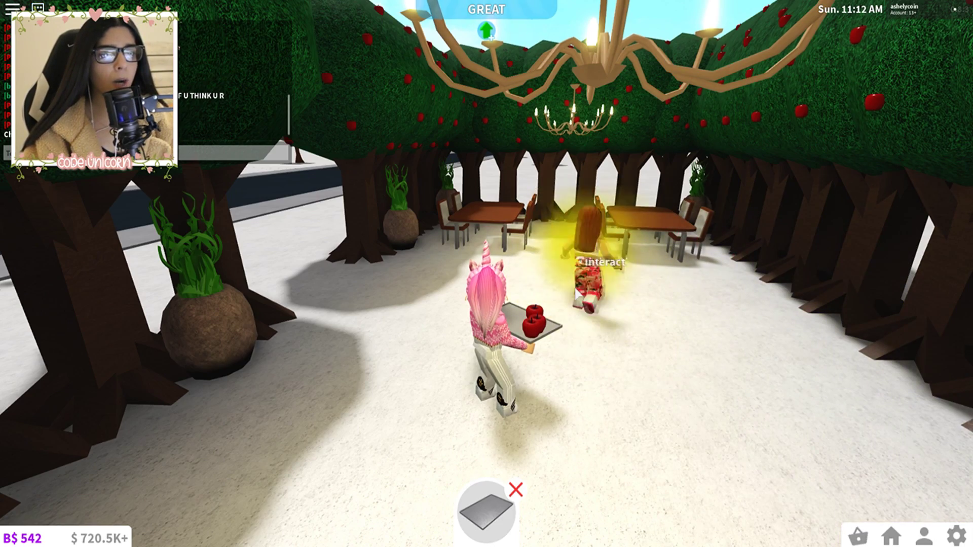
Tell arriving visitors in chat that the restaurant serves fresh apples, then open Manage Permissions
key("w")
right_click(576, 294)
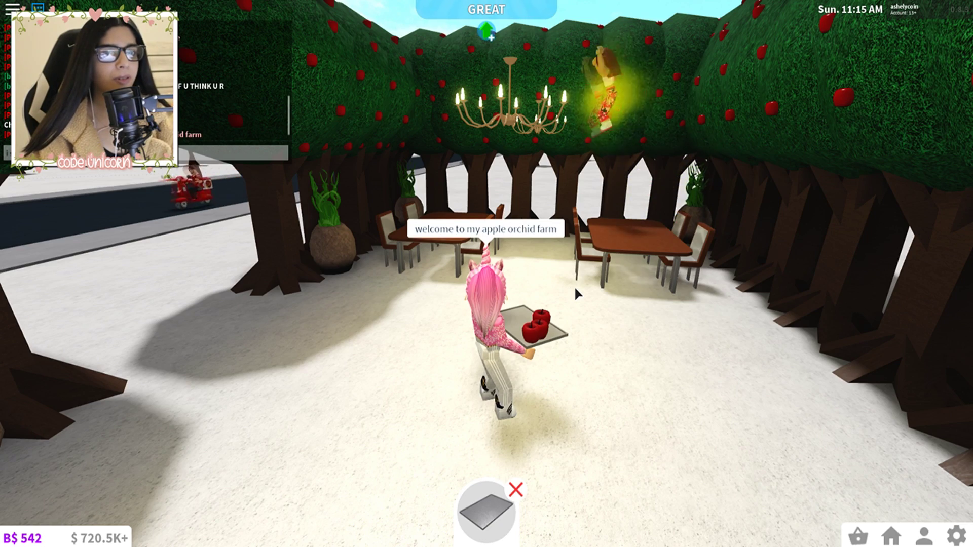
key("Return")
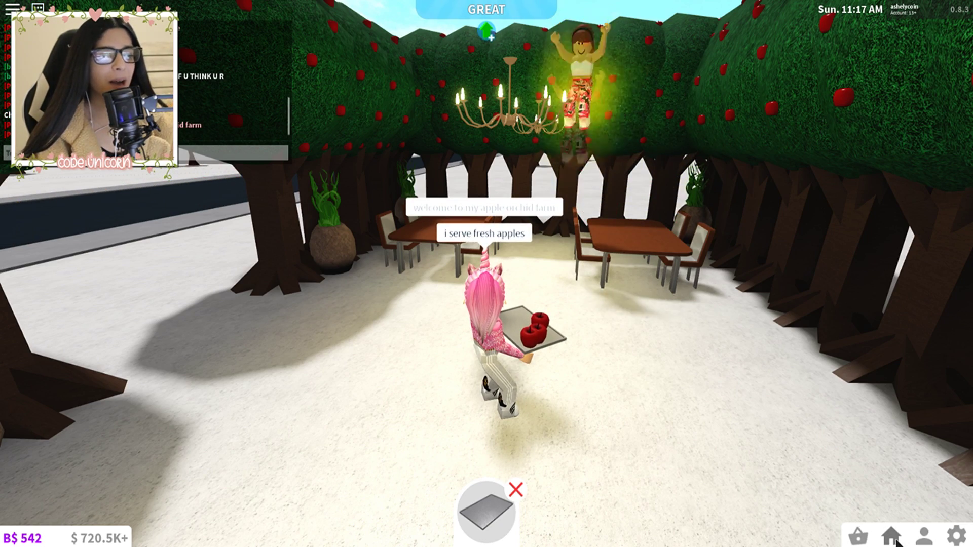
left_click(891, 536)
left_click(751, 507)
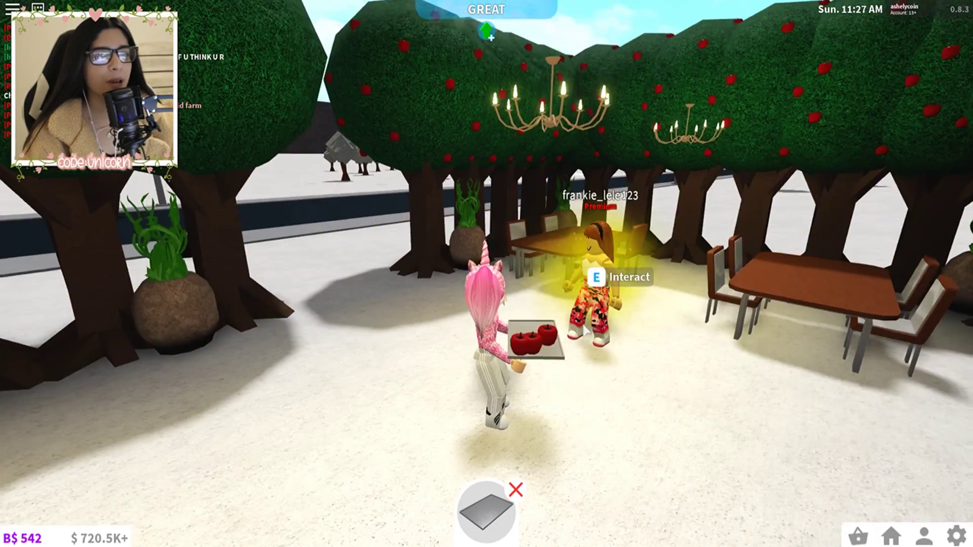
Place two apples on the dining table
left_click_drag(487, 304, 606, 294)
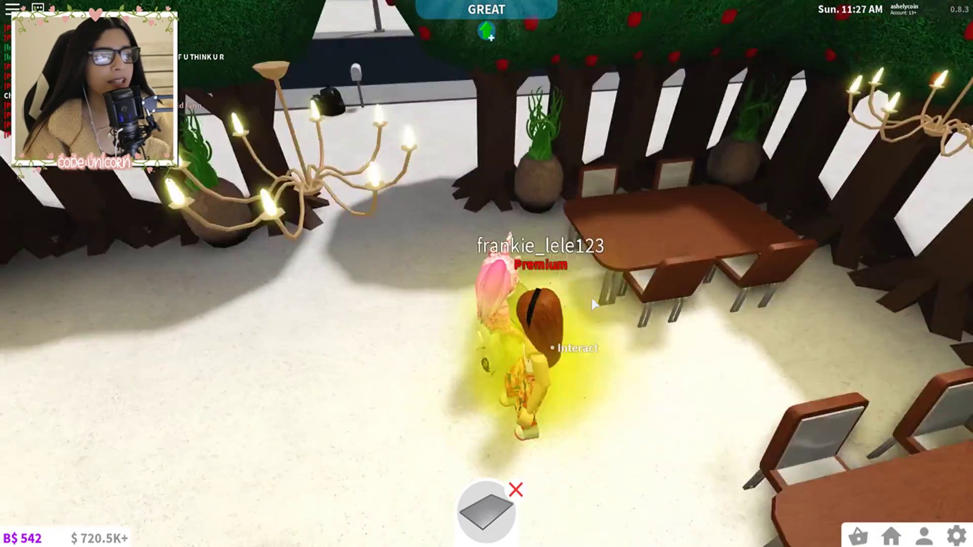
left_click(663, 303)
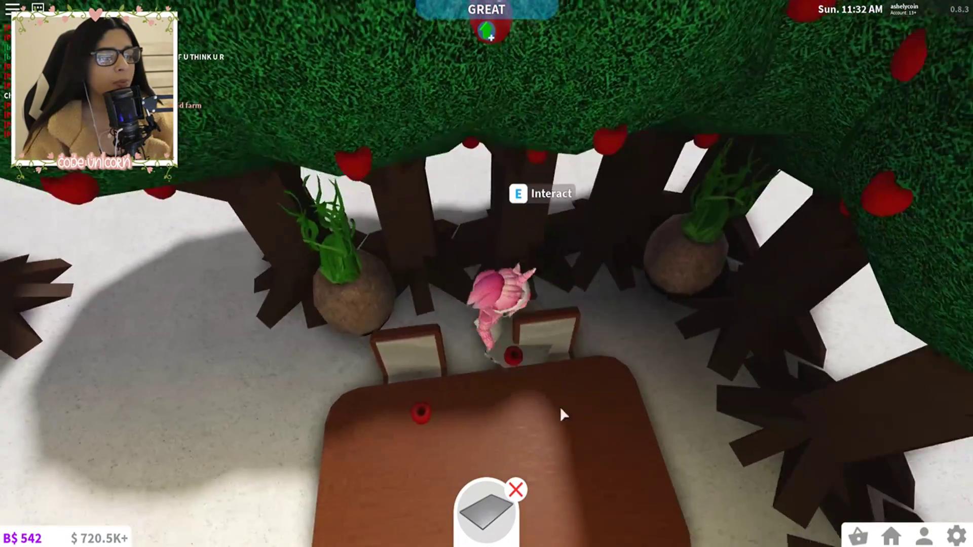
left_click(571, 336)
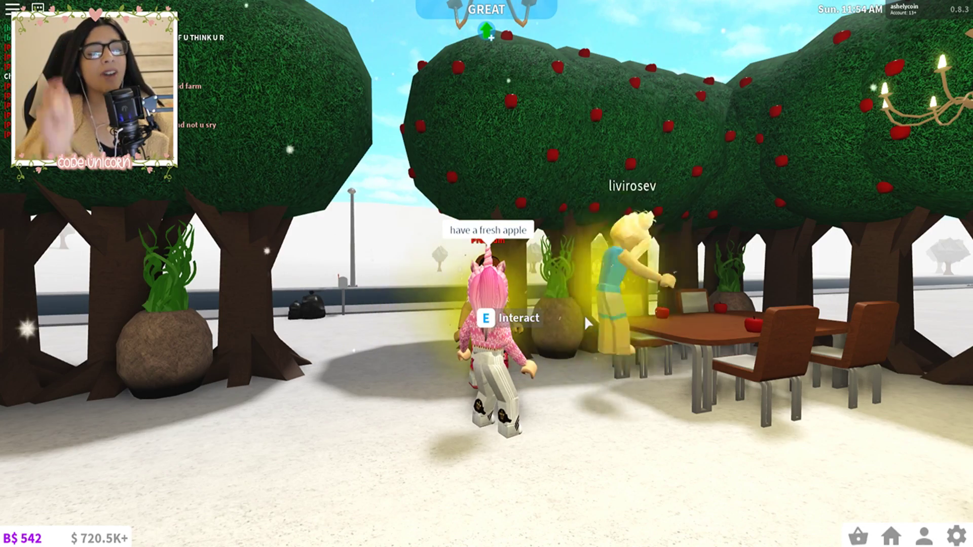
Take an apple from a tree and walk up to the seated guests' table
left_click_drag(585, 315, 517, 282)
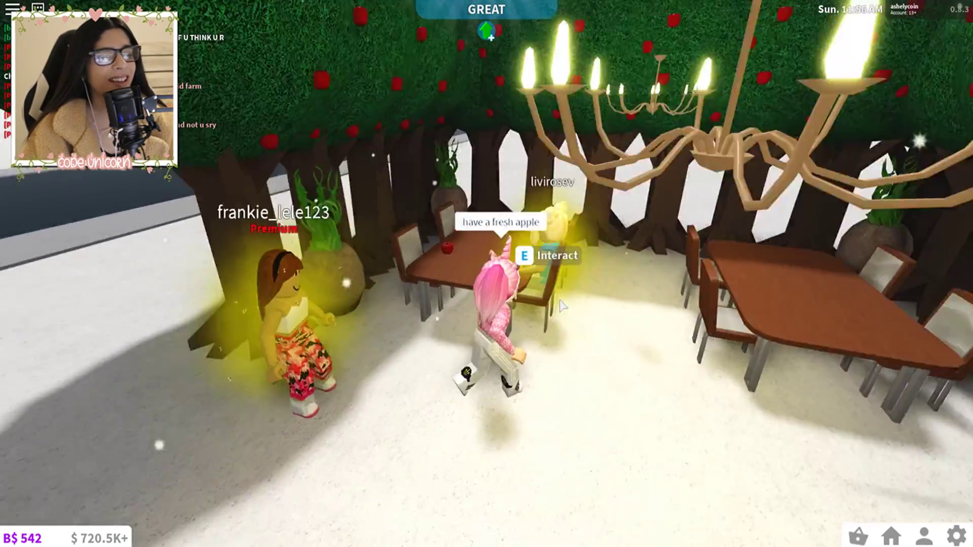
key("e")
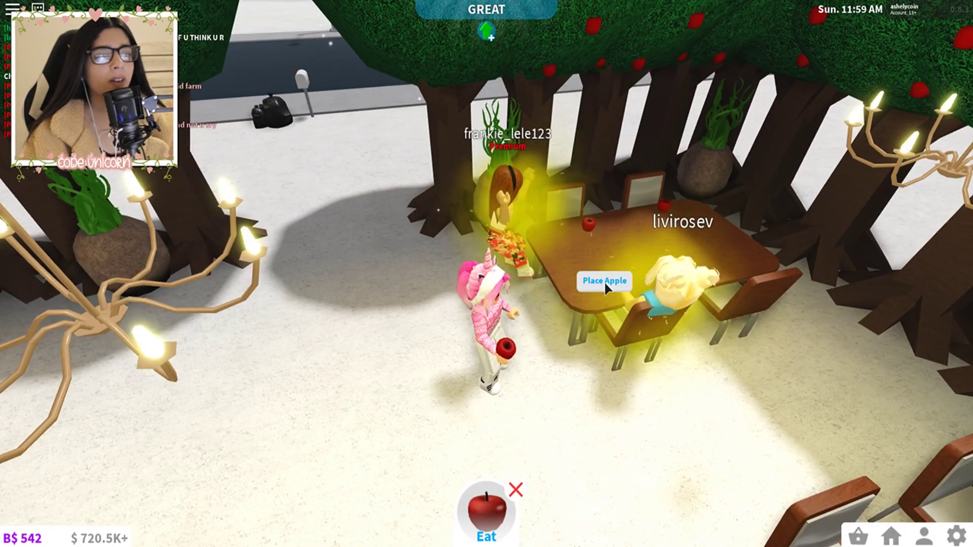
left_click_drag(590, 312, 589, 316)
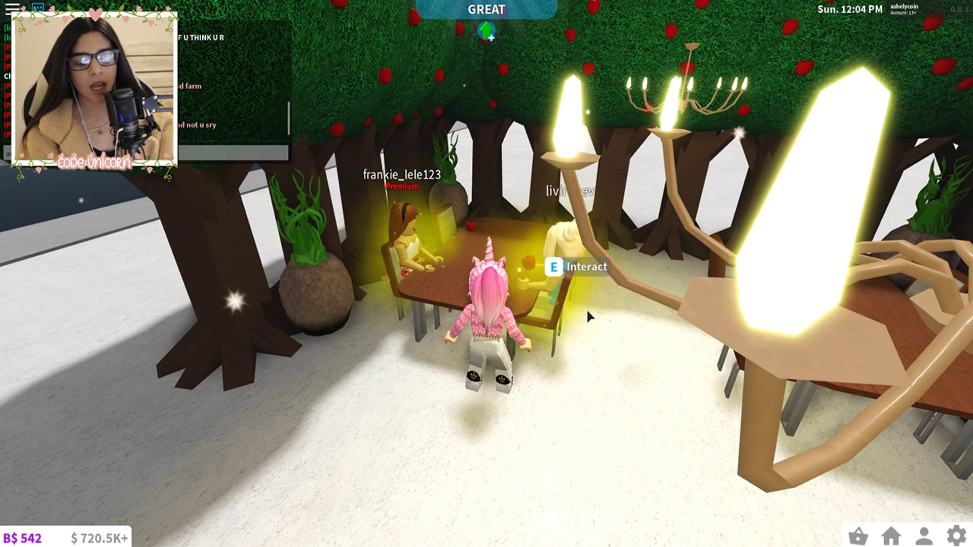
left_click_drag(586, 308, 571, 301)
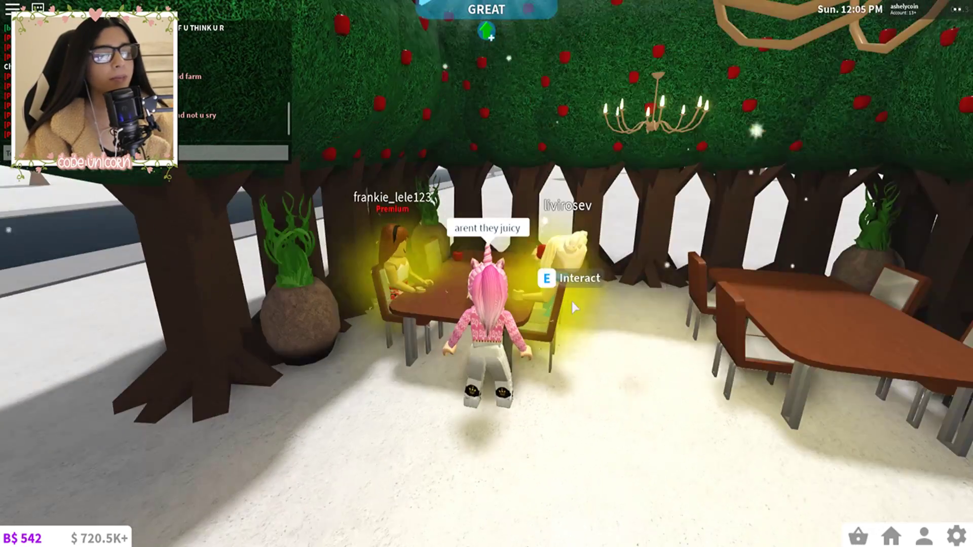
key("w")
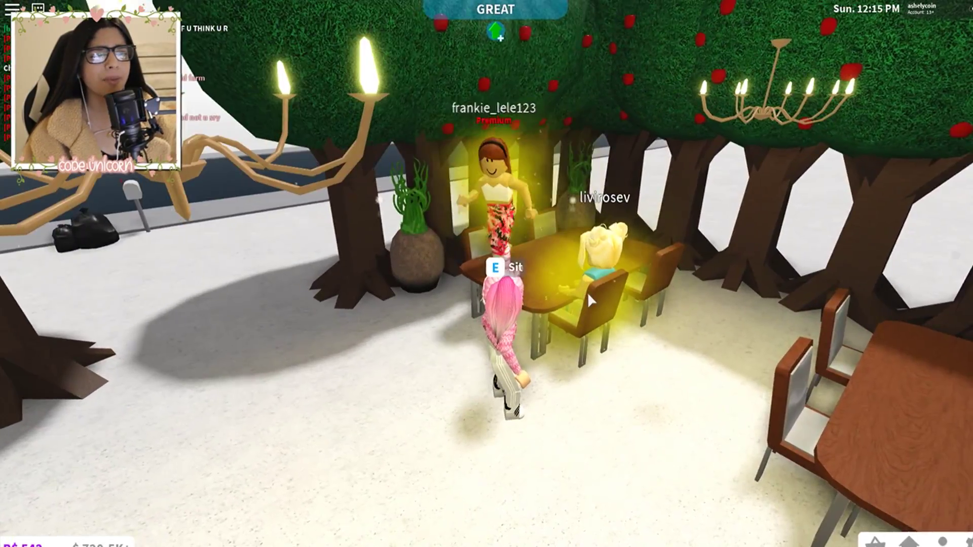
left_click_drag(589, 293, 598, 302)
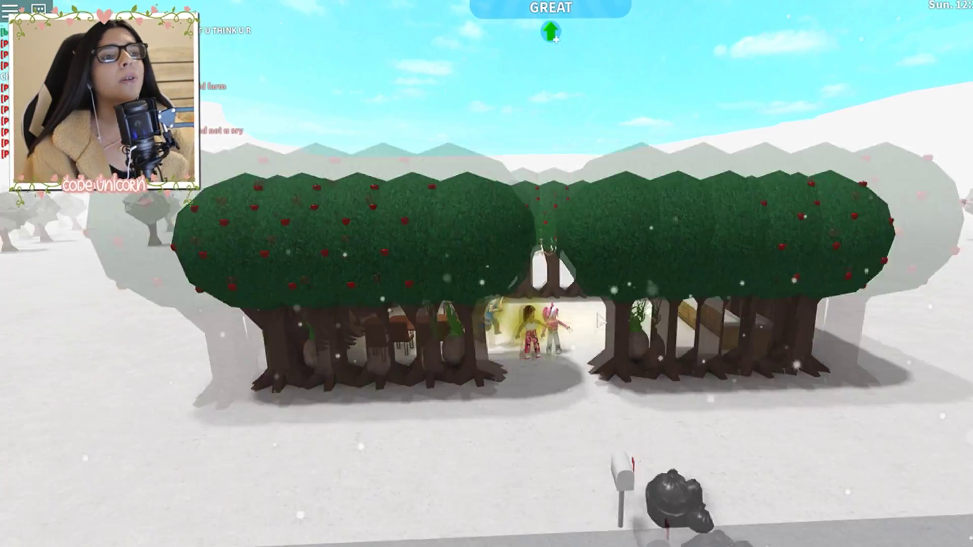
scroll(600, 310, "up", 5)
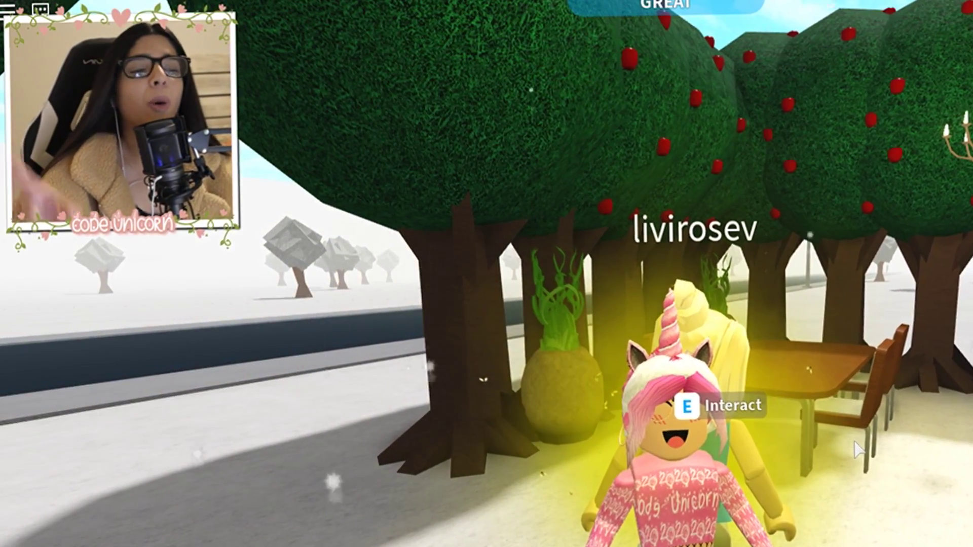
scroll(858, 450, "down", 4)
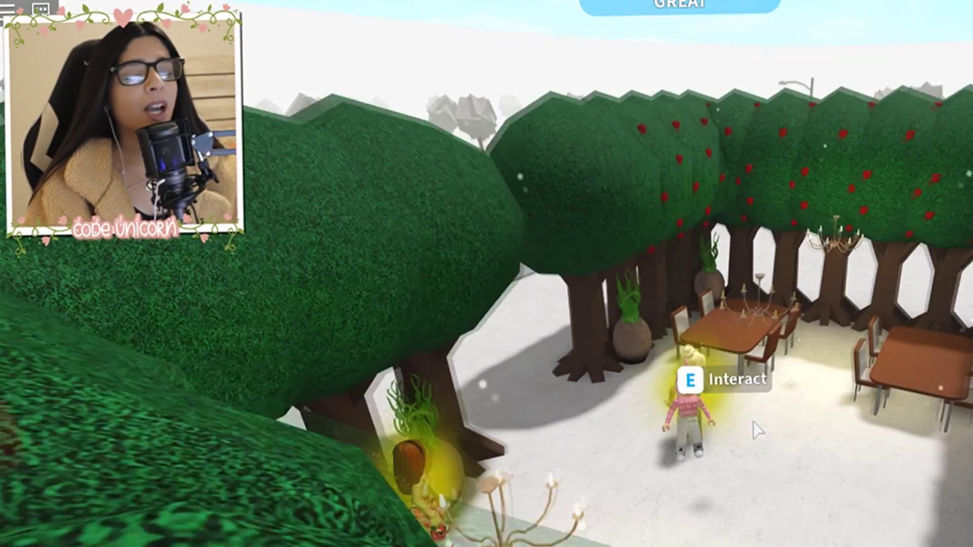
scroll(757, 431, "up", 4)
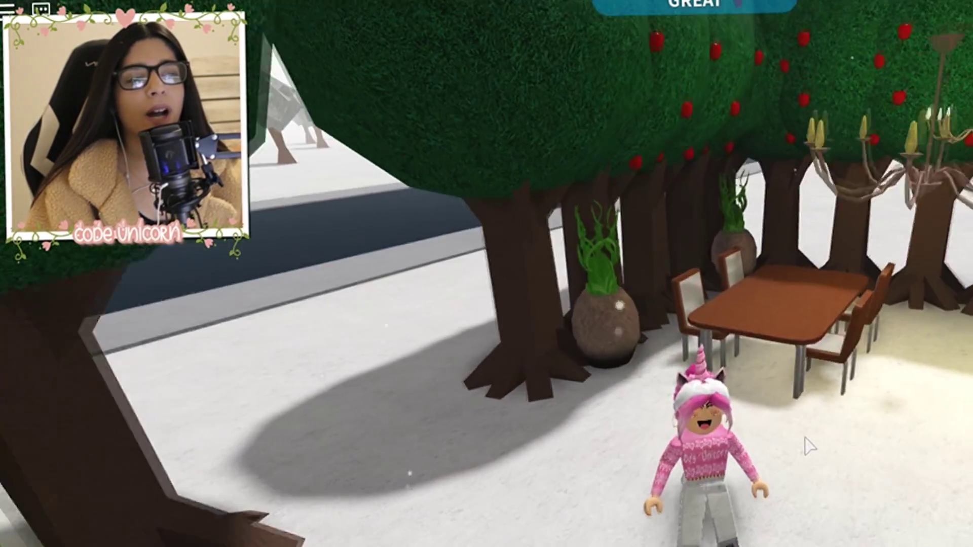
left_click_drag(808, 445, 856, 456)
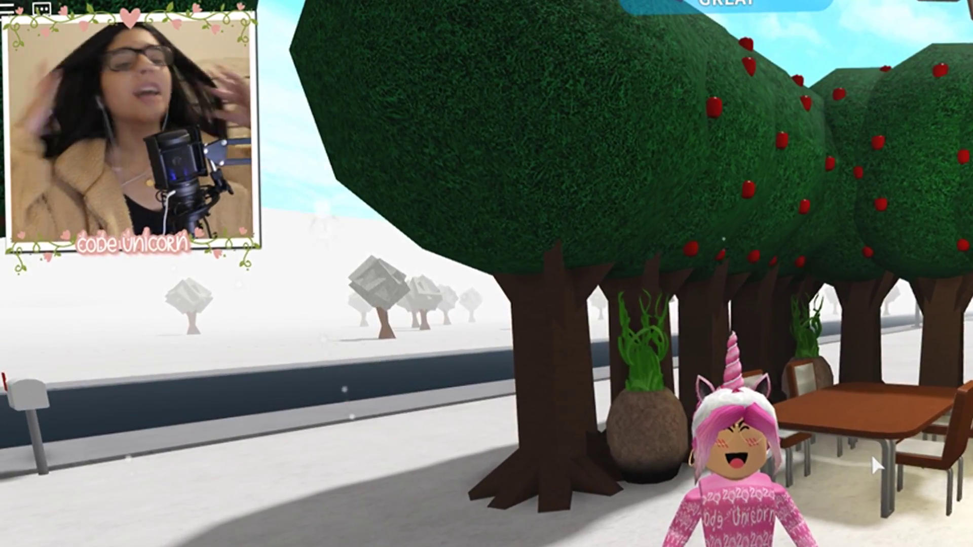